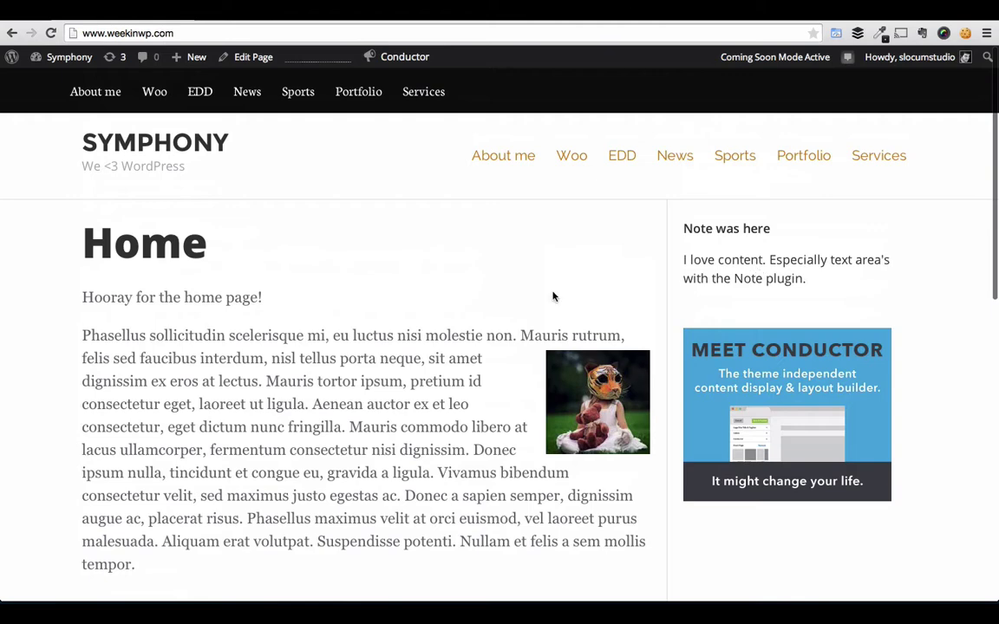
Look over the current home page's content and sidebar
{"action": "scroll", "coordinate": [274, 335], "scroll_direction": "down", "scroll_amount": 3}
{"action": "scroll", "coordinate": [252, 346], "scroll_direction": "up", "scroll_amount": 3}
{"action": "scroll", "coordinate": [359, 397], "scroll_direction": "down", "scroll_amount": 3}
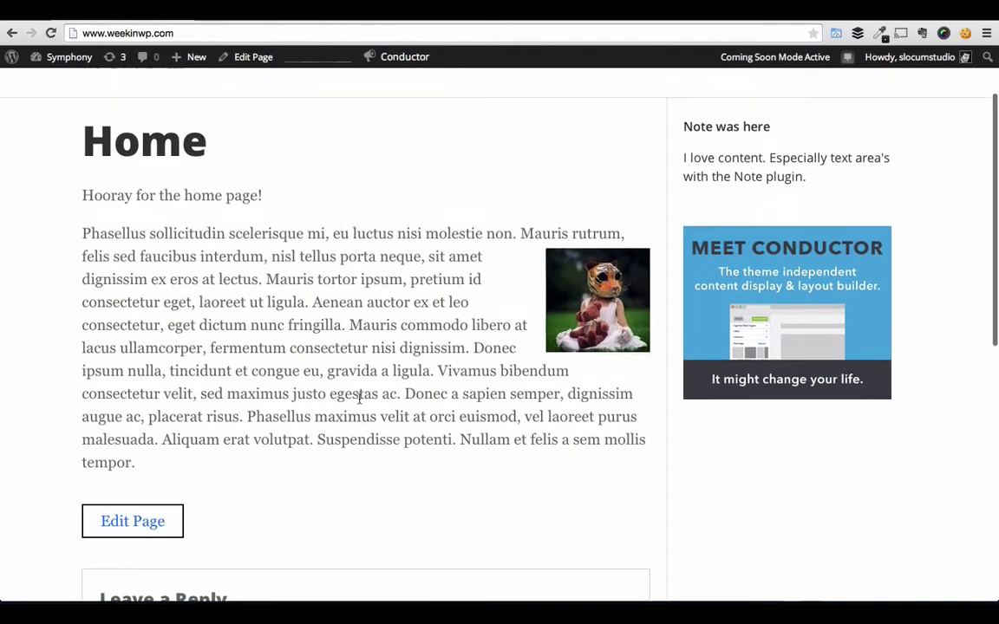
{"action": "scroll", "coordinate": [375, 296], "scroll_direction": "up", "scroll_amount": 3}
{"action": "scroll", "coordinate": [375, 296], "scroll_direction": "down", "scroll_amount": 1}
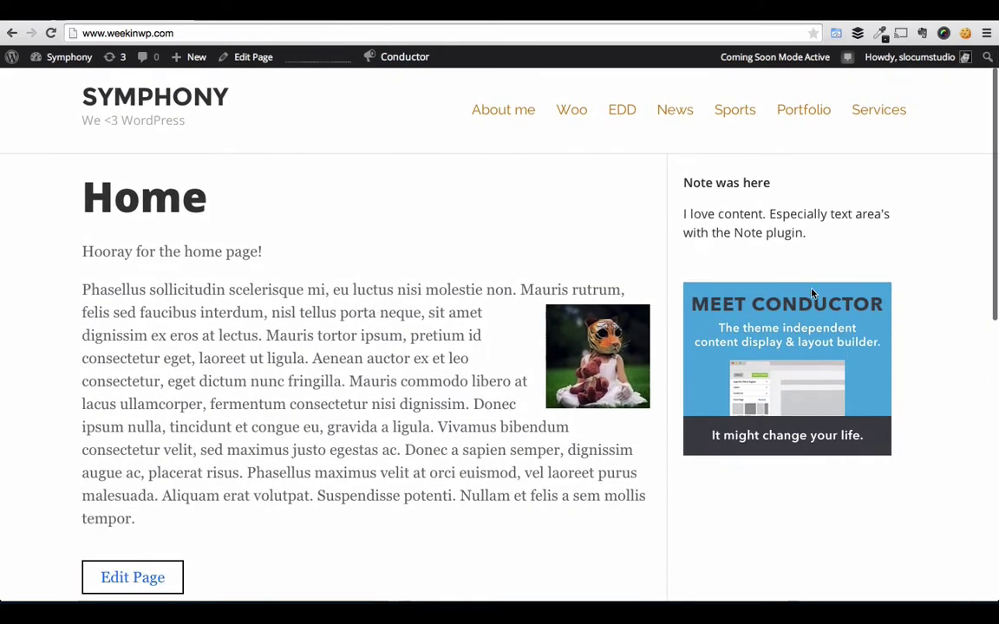
{"action": "scroll", "coordinate": [432, 279], "scroll_direction": "up", "scroll_amount": 1}
{"action": "scroll", "coordinate": [433, 278], "scroll_direction": "up", "scroll_amount": 1}
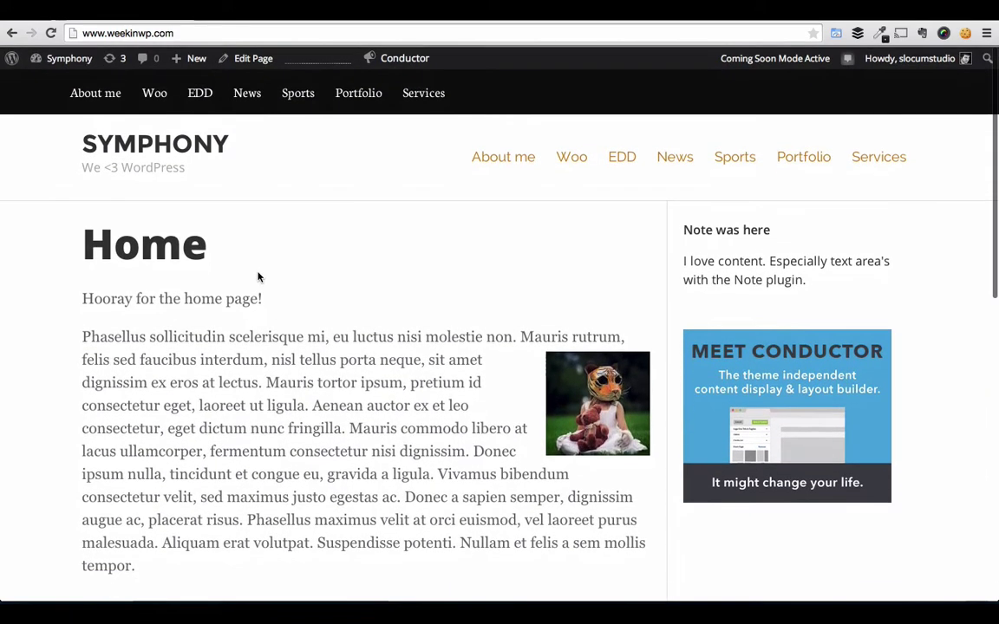
Open the site's Widgets admin page and view its available widgets and widget areas
{"action": "mouse_move", "coordinate": [52, 64]}
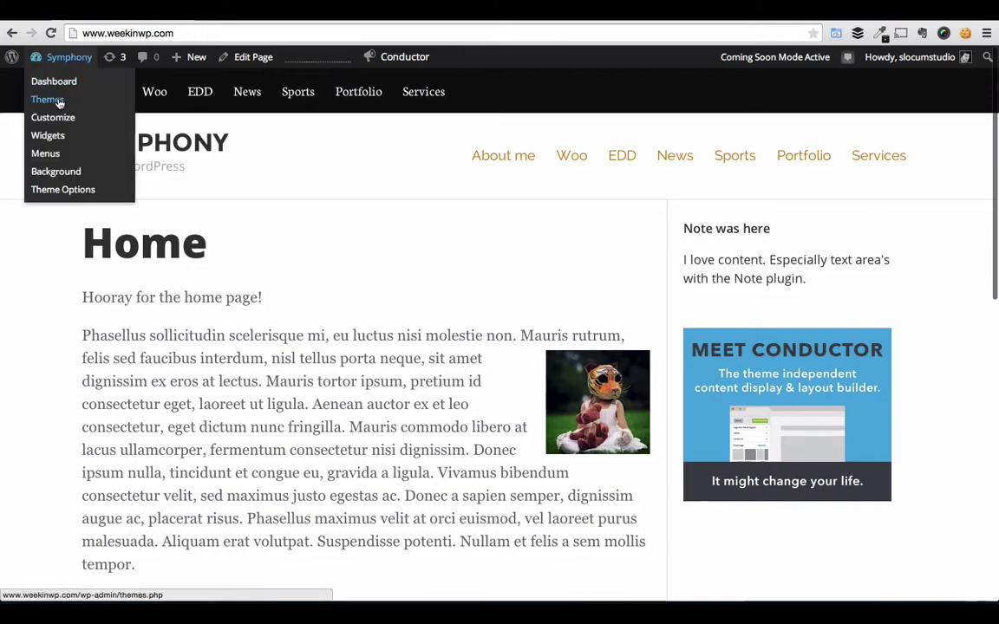
{"action": "left_click", "coordinate": [63, 135]}
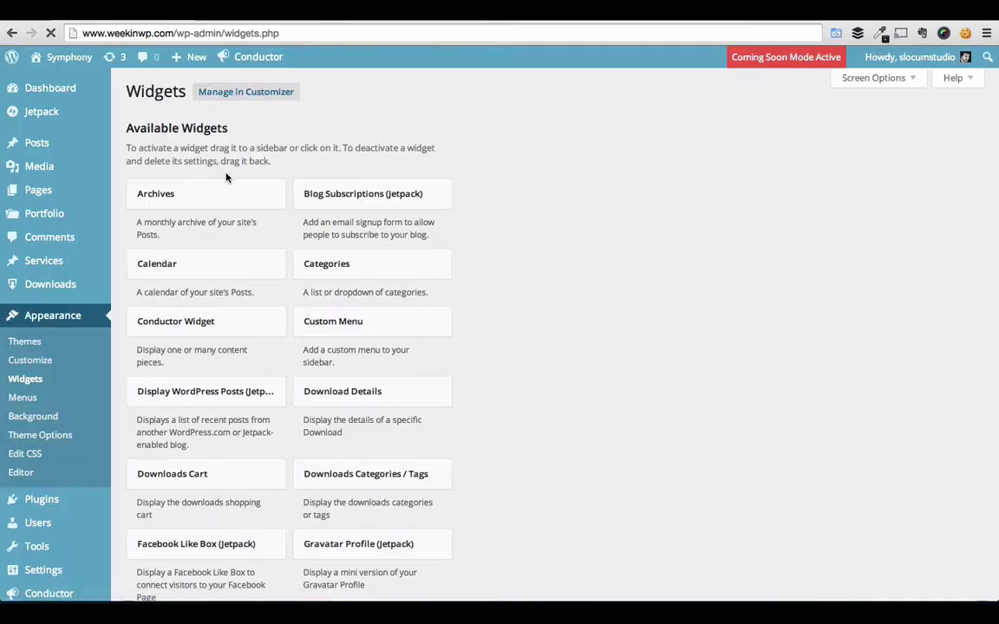
{"action": "scroll", "coordinate": [710, 326], "scroll_direction": "down", "scroll_amount": 1}
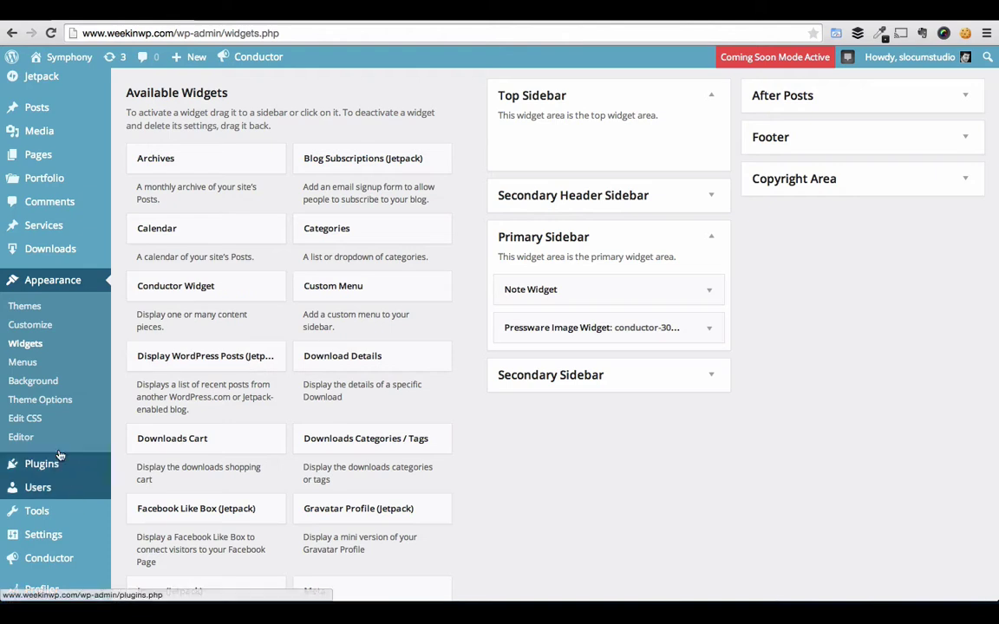
Open the Conductor options and review the content types offered for a layout without choosing one
{"action": "mouse_move", "coordinate": [54, 559]}
{"action": "left_click", "coordinate": [150, 505]}
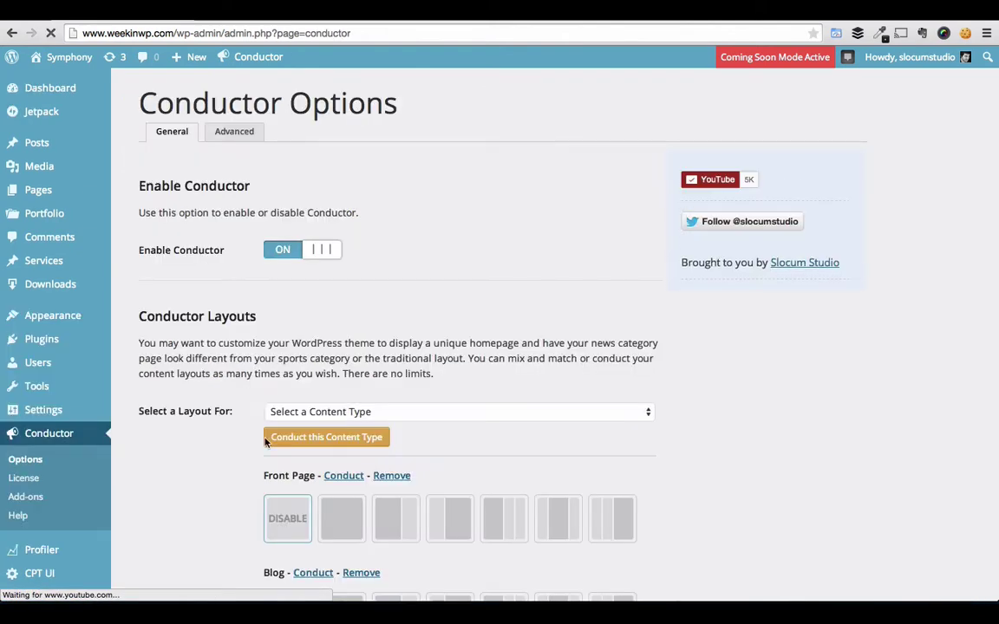
{"action": "scroll", "coordinate": [223, 417], "scroll_direction": "down", "scroll_amount": 3}
{"action": "scroll", "coordinate": [224, 417], "scroll_direction": "down", "scroll_amount": 1}
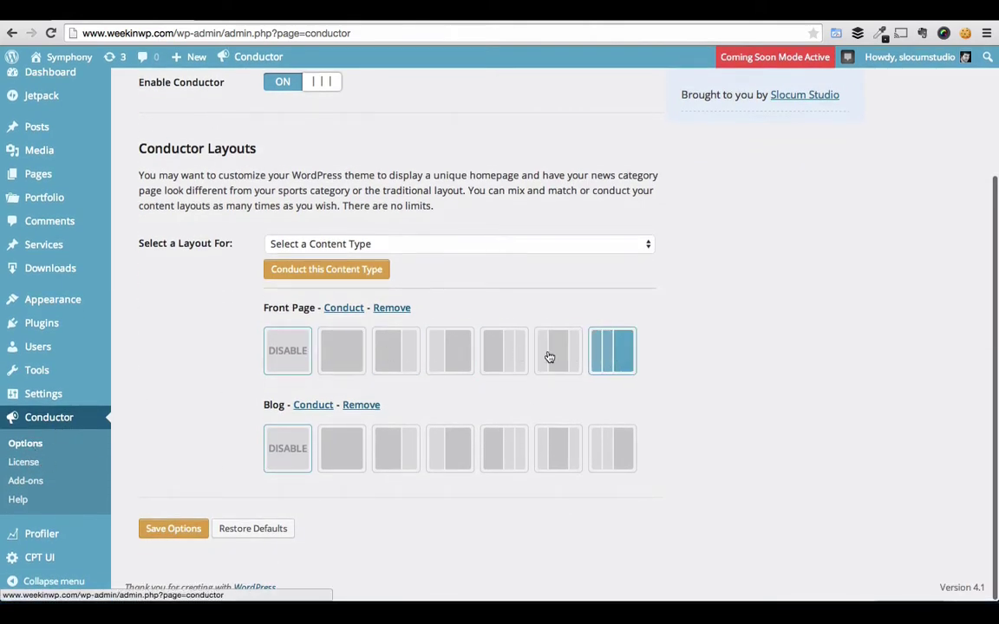
{"action": "left_click", "coordinate": [432, 248]}
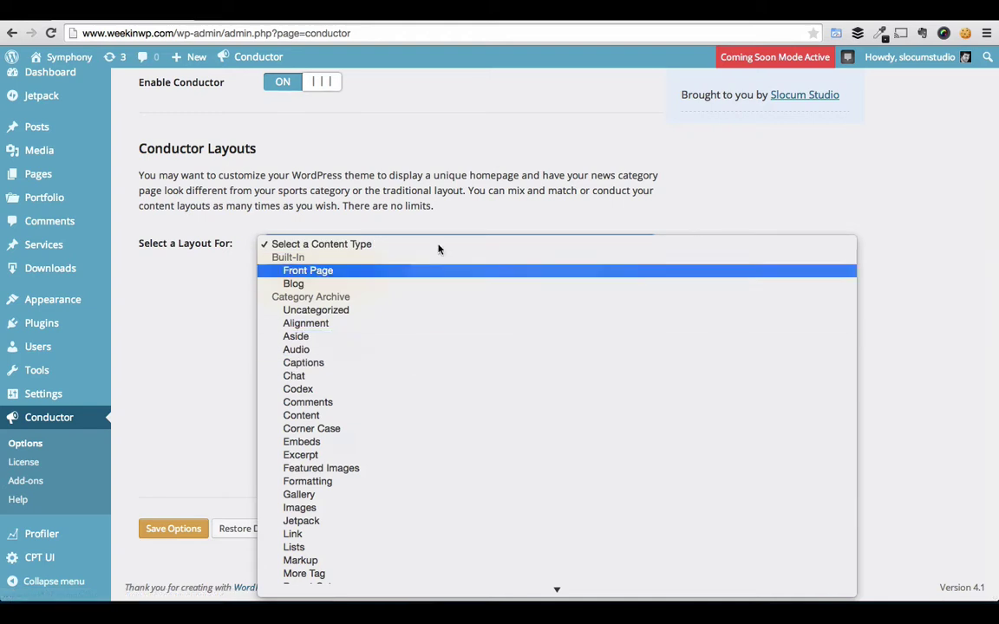
{"action": "left_click", "coordinate": [432, 156]}
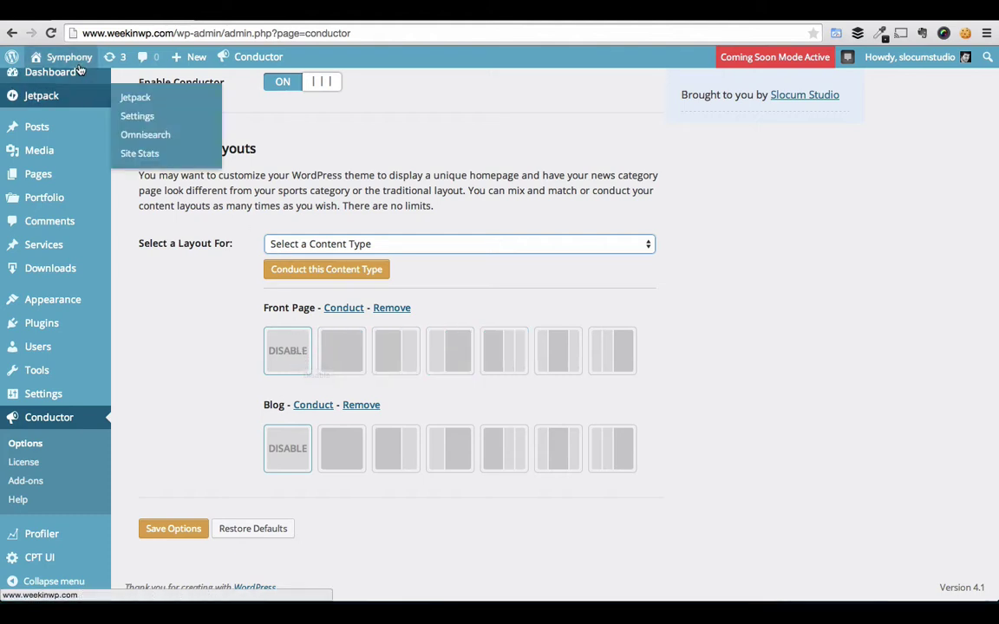
View the site's home page in a separate browser tab
{"action": "left_click", "coordinate": [252, 17]}
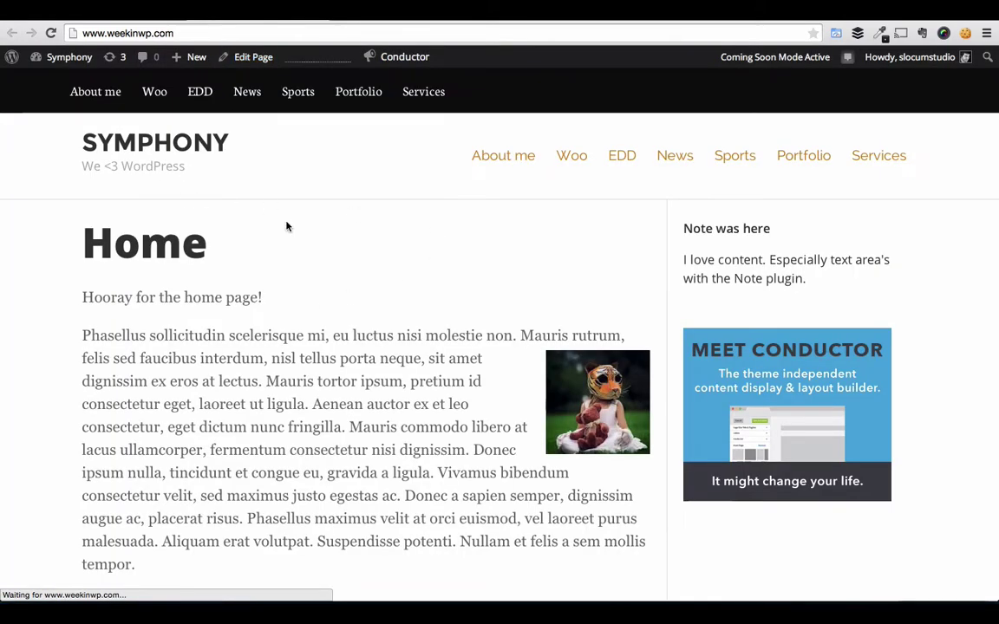
{"action": "scroll", "coordinate": [265, 356], "scroll_direction": "down", "scroll_amount": 1}
{"action": "scroll", "coordinate": [265, 357], "scroll_direction": "up", "scroll_amount": 1}
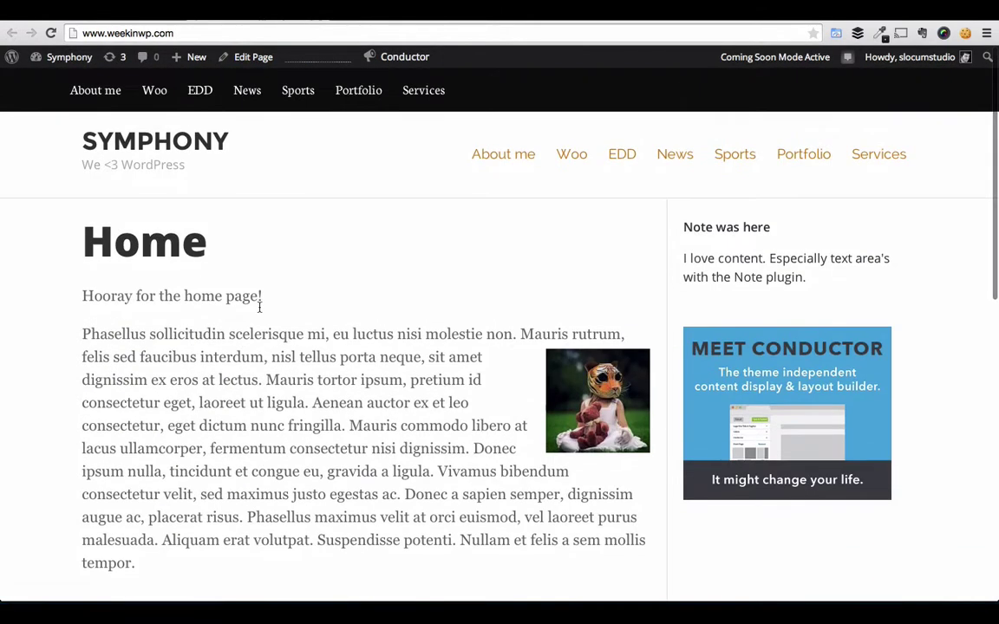
Set the Front Page's Conductor layout to a single full-width column, save the options and reload the home page
{"action": "left_click", "coordinate": [130, 15]}
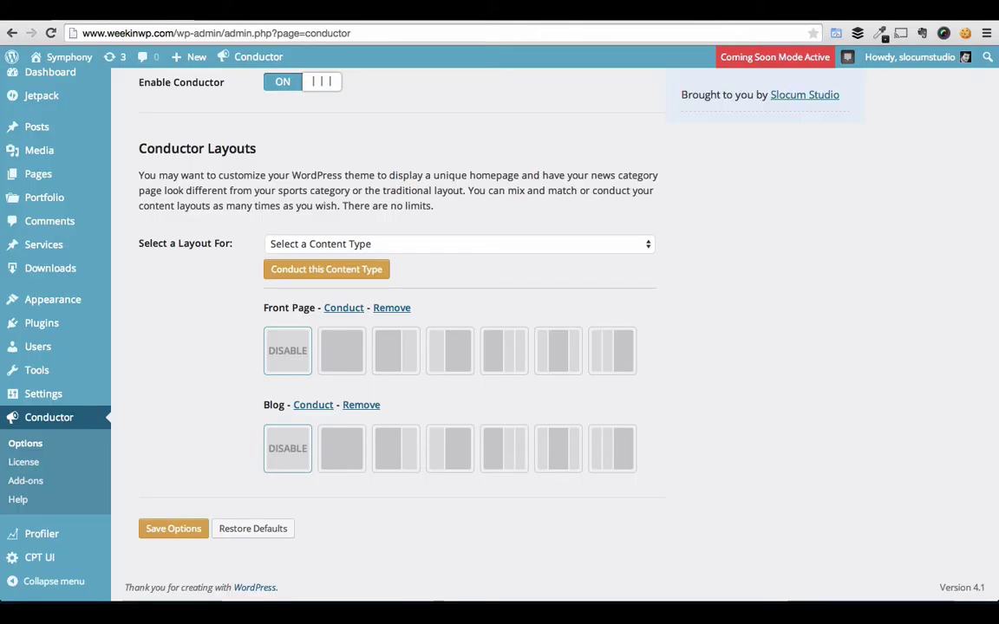
{"action": "left_click", "coordinate": [321, 355]}
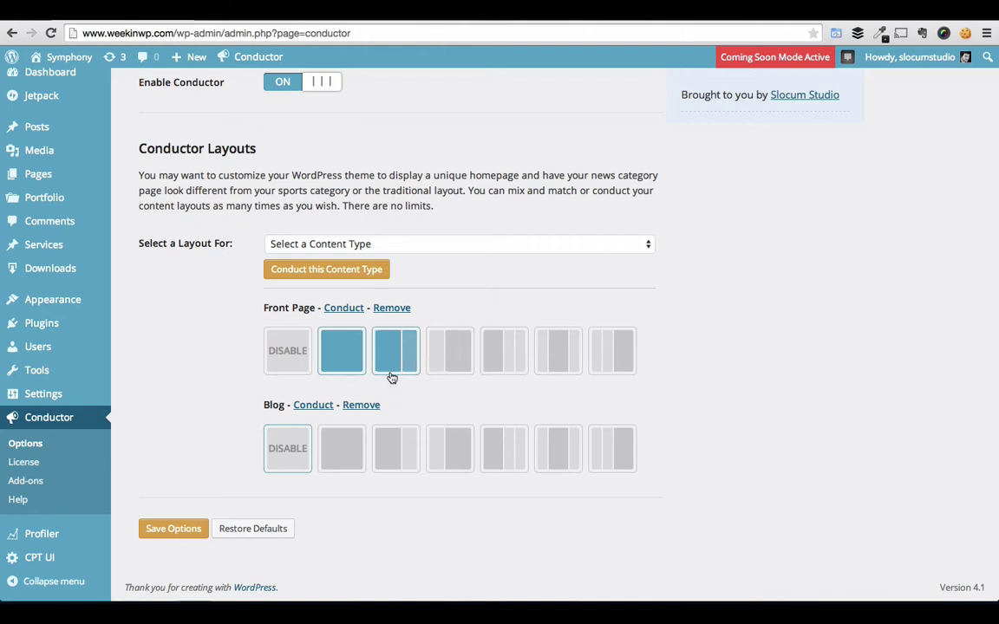
{"action": "left_click", "coordinate": [179, 530]}
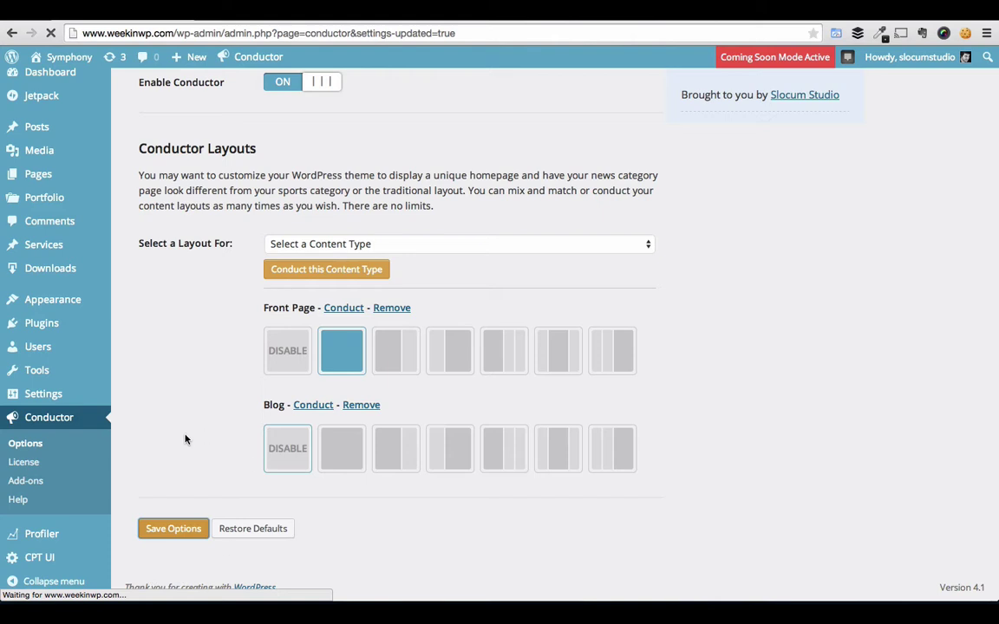
{"action": "scroll", "coordinate": [218, 495], "scroll_direction": "down", "scroll_amount": 2}
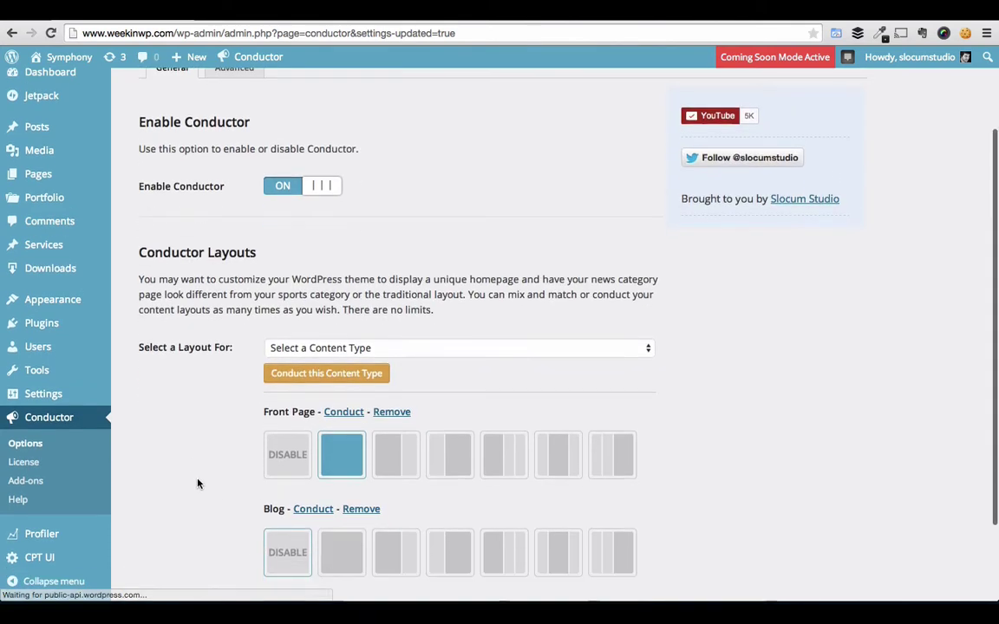
{"action": "scroll", "coordinate": [196, 473], "scroll_direction": "down", "scroll_amount": 2}
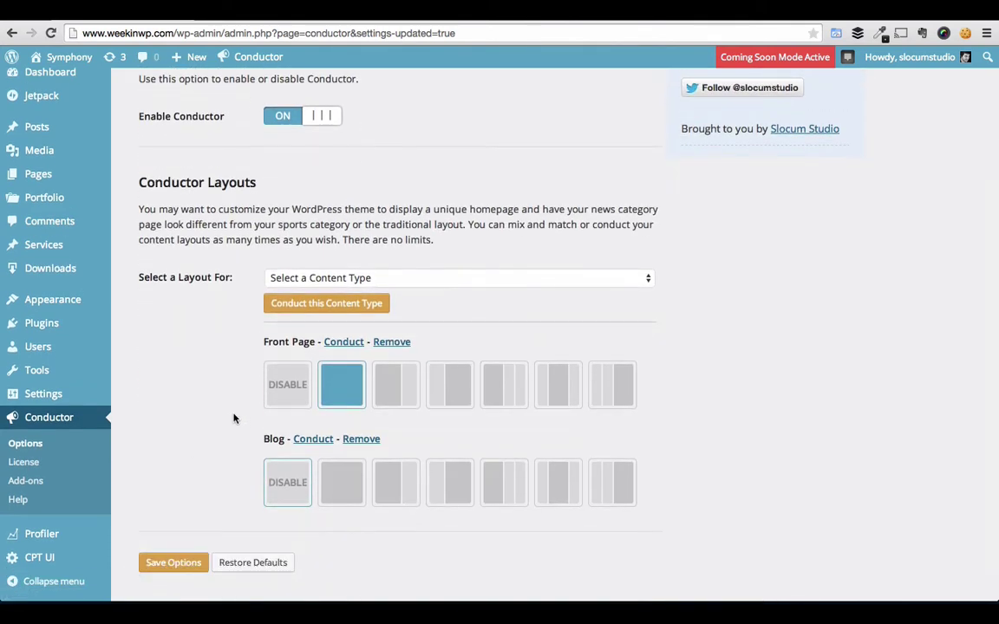
{"action": "scroll", "coordinate": [234, 417], "scroll_direction": "down", "scroll_amount": 1}
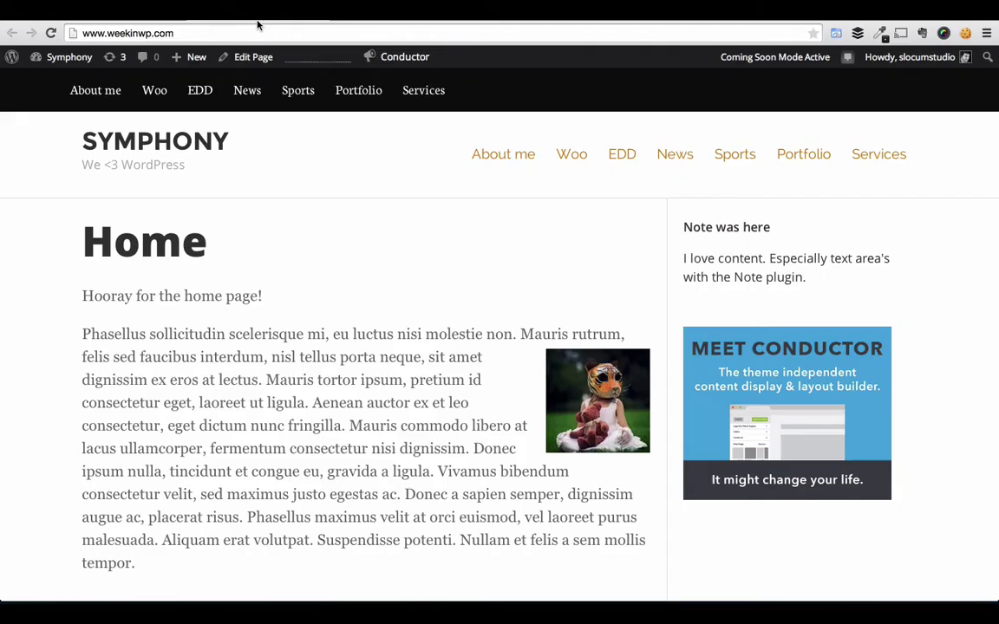
{"action": "key", "text": "super+r"}
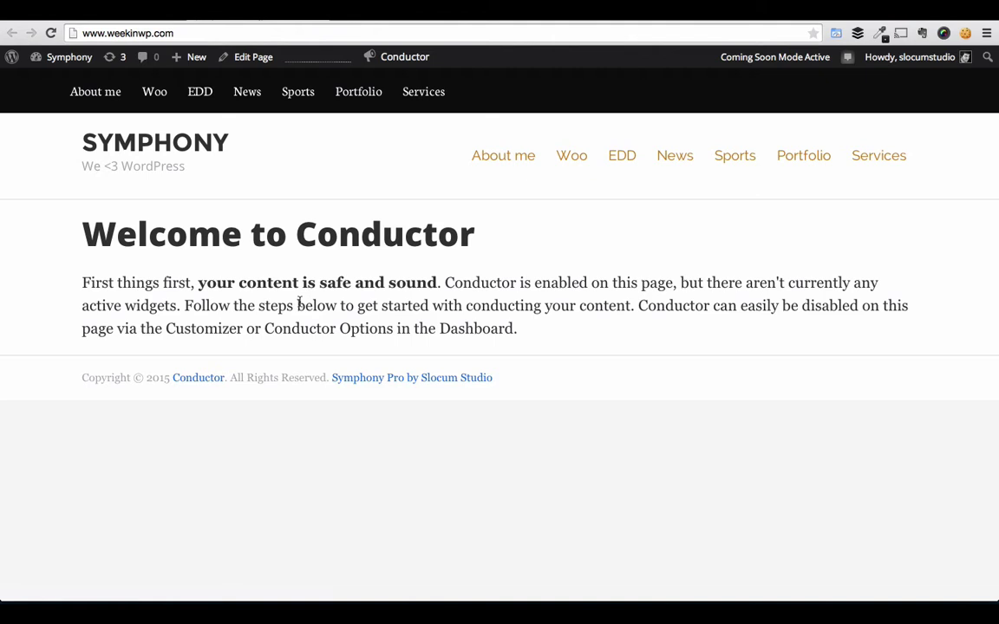
Disable the Front Page's Conductor layout, save the options and reload the home page
{"action": "left_click", "coordinate": [141, 19]}
{"action": "left_click", "coordinate": [289, 365]}
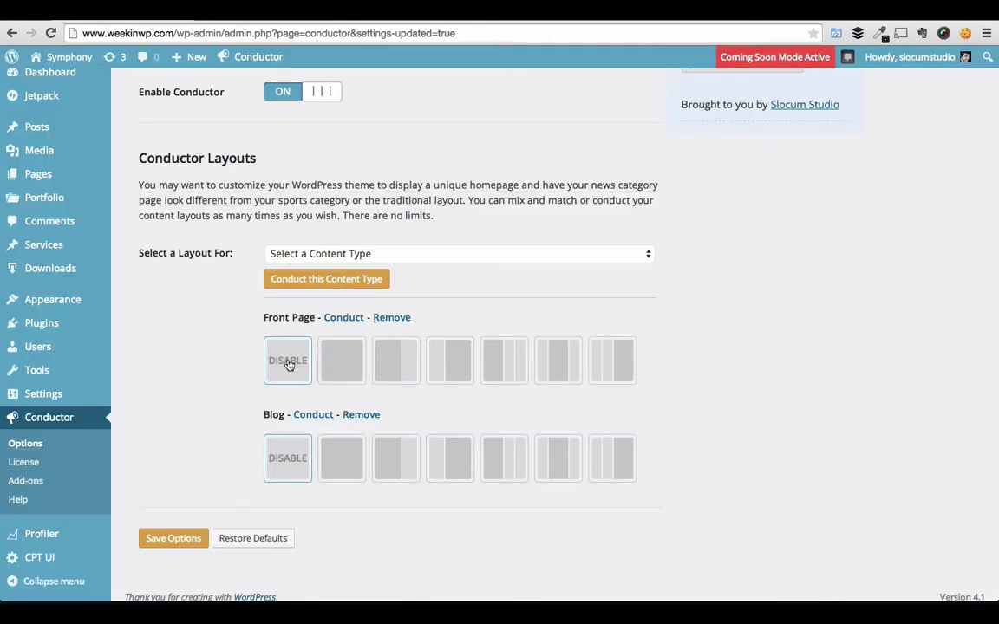
{"action": "left_click", "coordinate": [173, 538]}
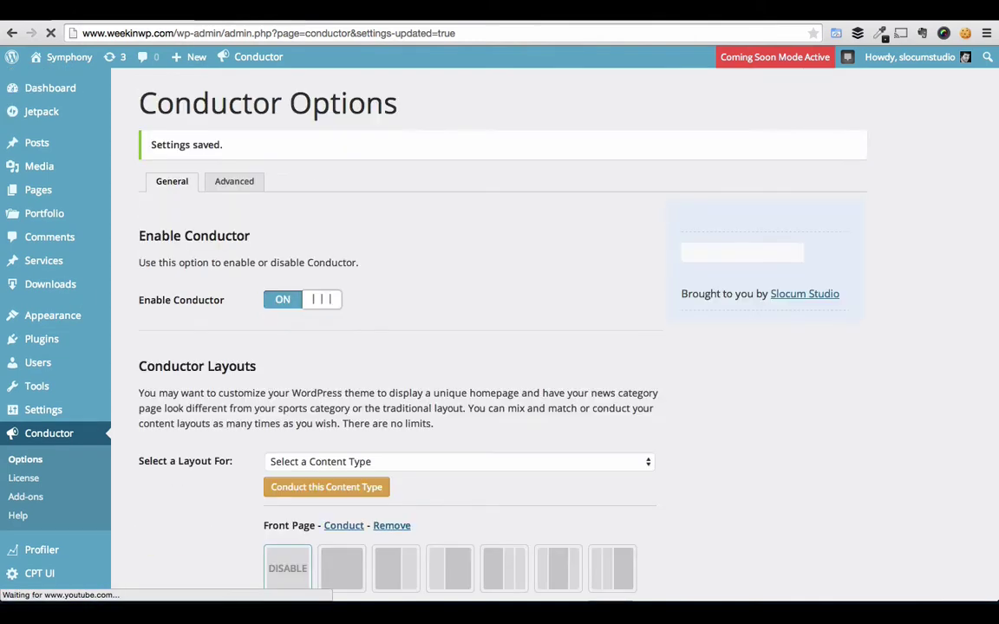
{"action": "left_click", "coordinate": [221, 17]}
{"action": "key", "text": "super+r"}
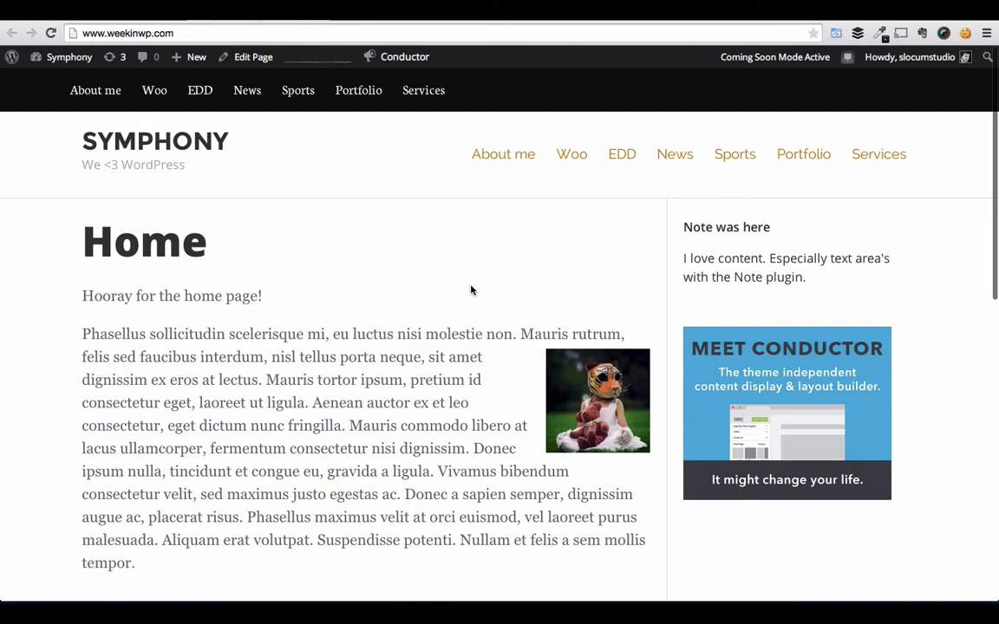
Enable the single full-width column layout for the Front Page in the Conductor options and save
{"action": "left_click", "coordinate": [141, 19]}
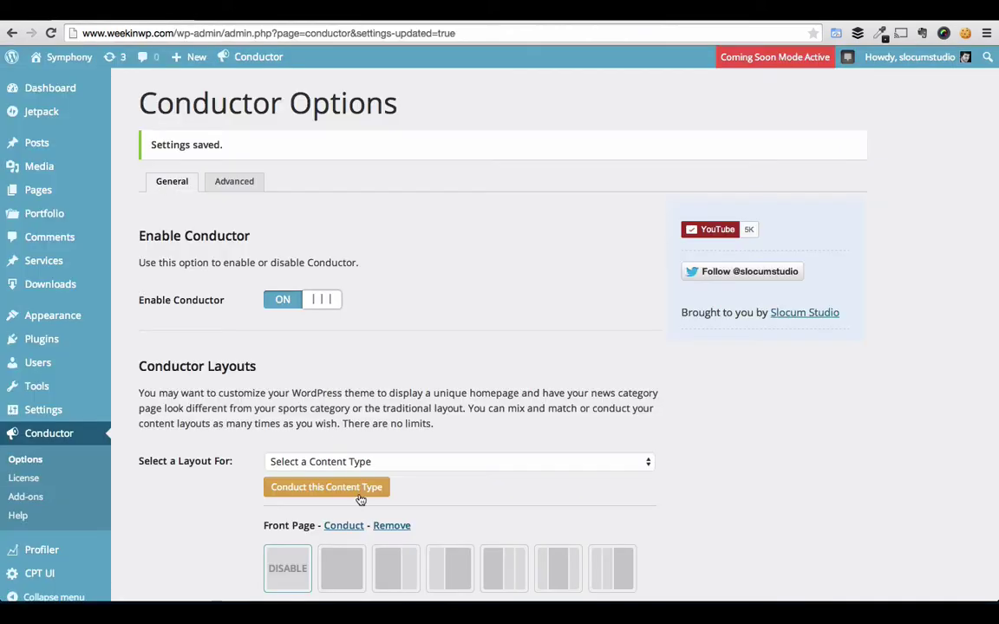
{"action": "left_click", "coordinate": [341, 568]}
{"action": "scroll", "coordinate": [261, 472], "scroll_direction": "down", "scroll_amount": 5}
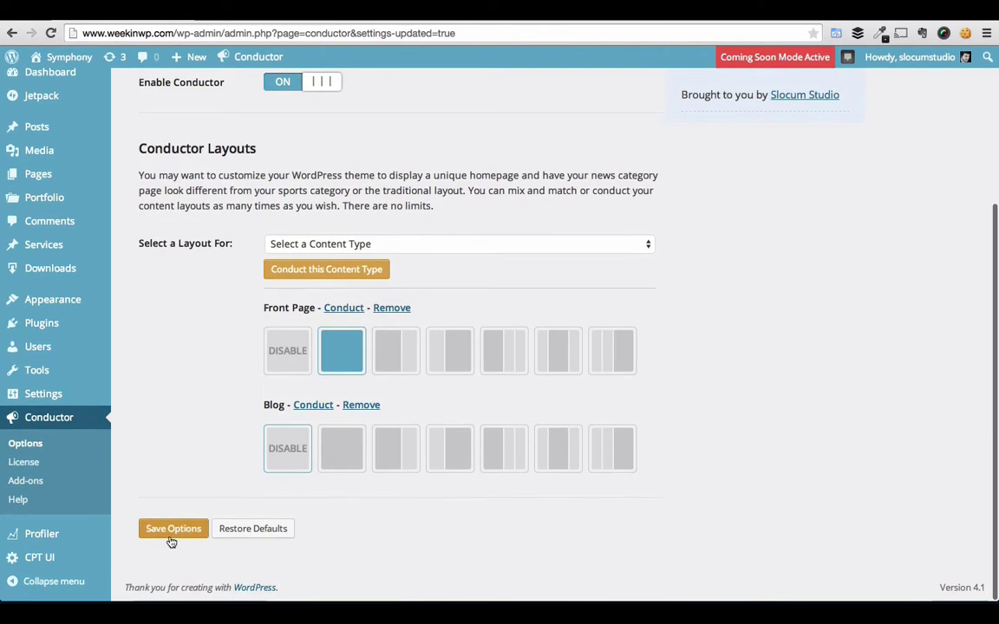
{"action": "left_click", "coordinate": [201, 528]}
{"action": "left_click", "coordinate": [386, 455]}
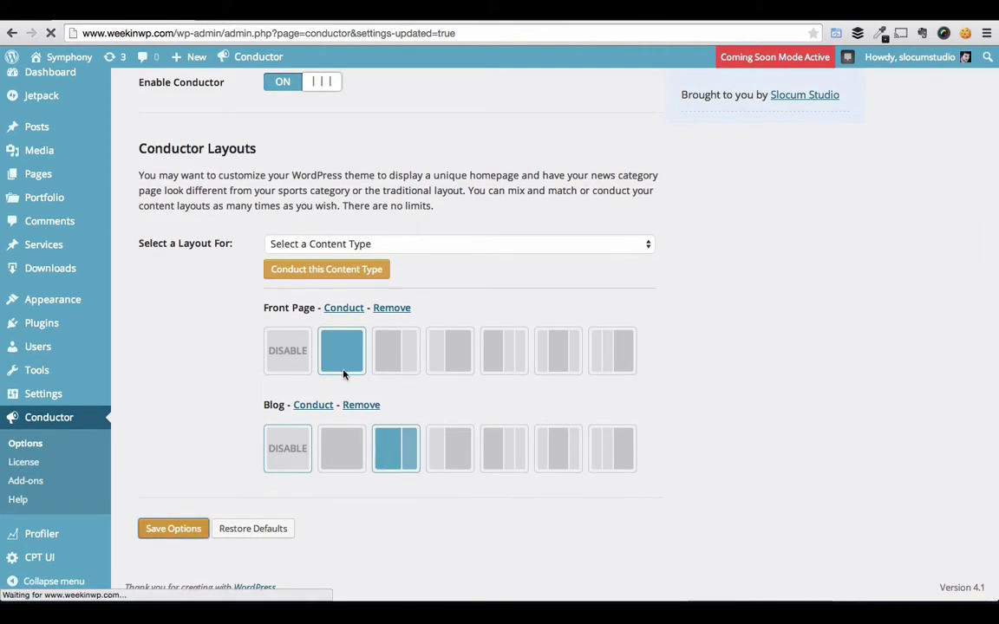
{"action": "scroll", "coordinate": [233, 465], "scroll_direction": "down", "scroll_amount": 3}
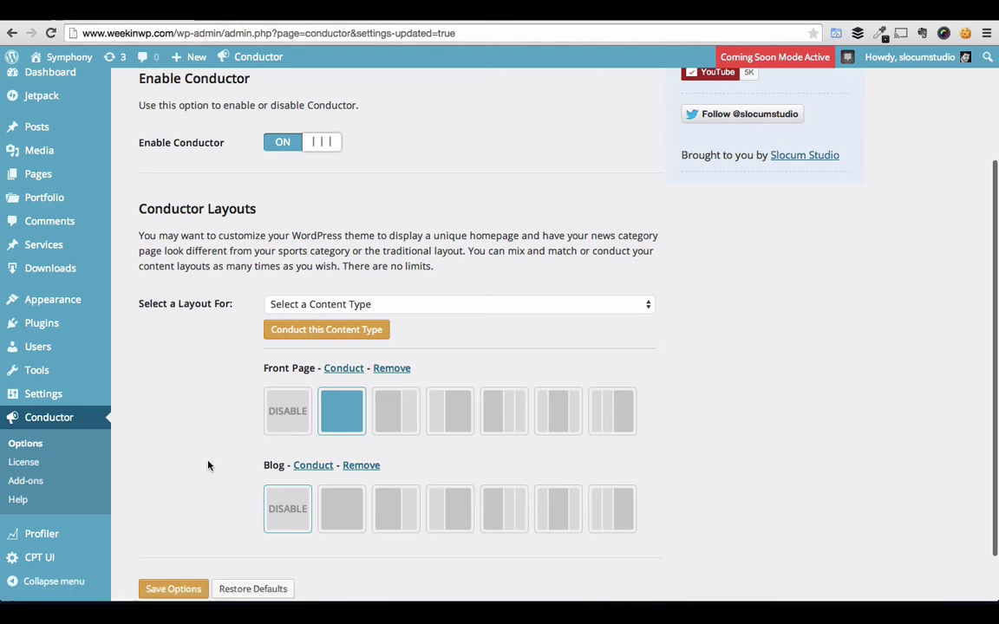
Open the Widgets admin page from the Conductor options
{"action": "mouse_move", "coordinate": [85, 303]}
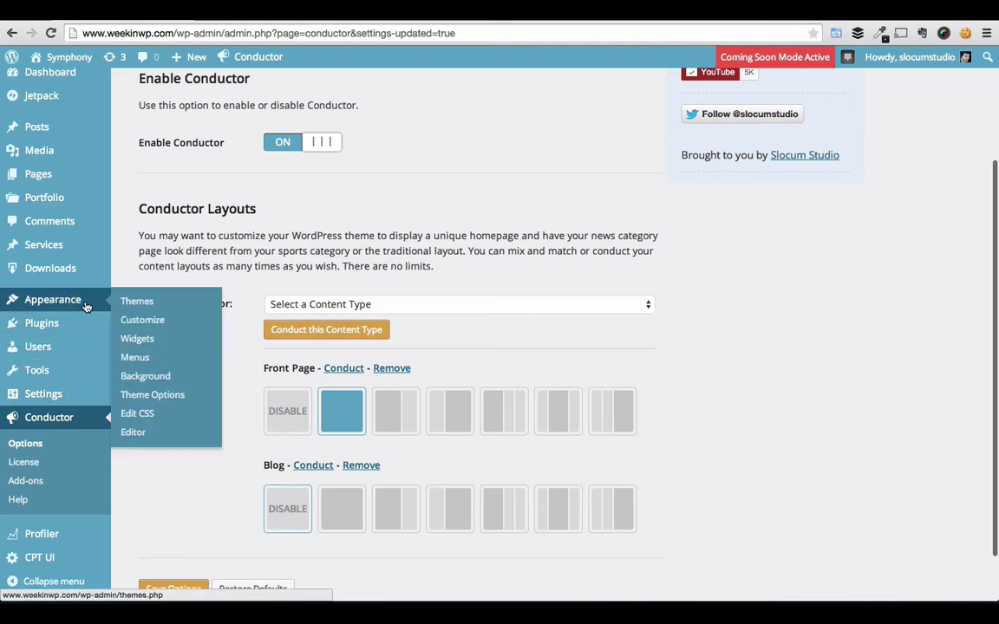
{"action": "left_click", "coordinate": [139, 339]}
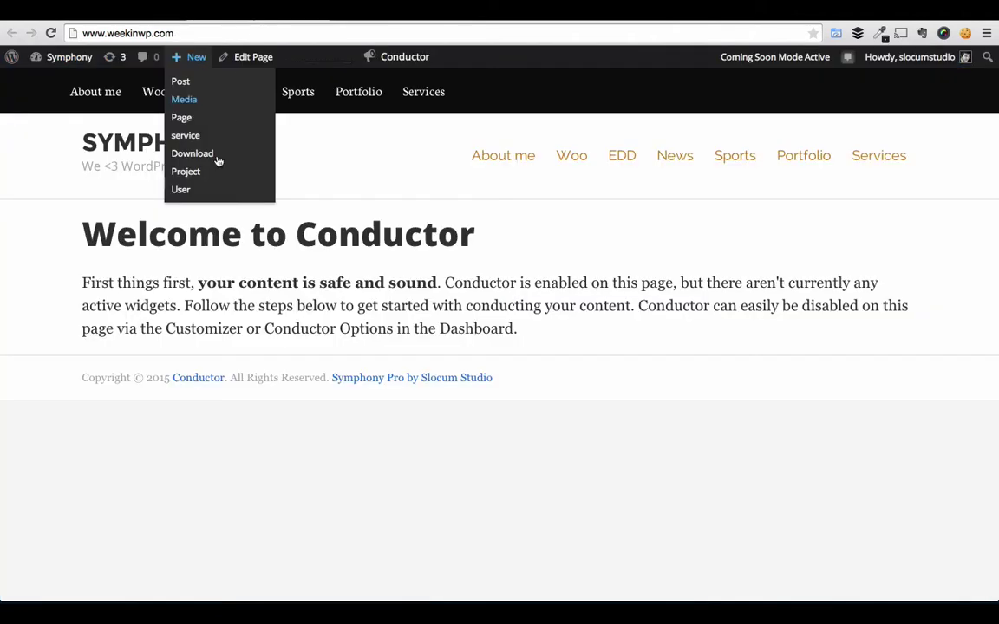
Open the home page in the Customizer and expand its Conductor Layouts settings
{"action": "mouse_move", "coordinate": [68, 59]}
{"action": "left_click", "coordinate": [69, 116]}
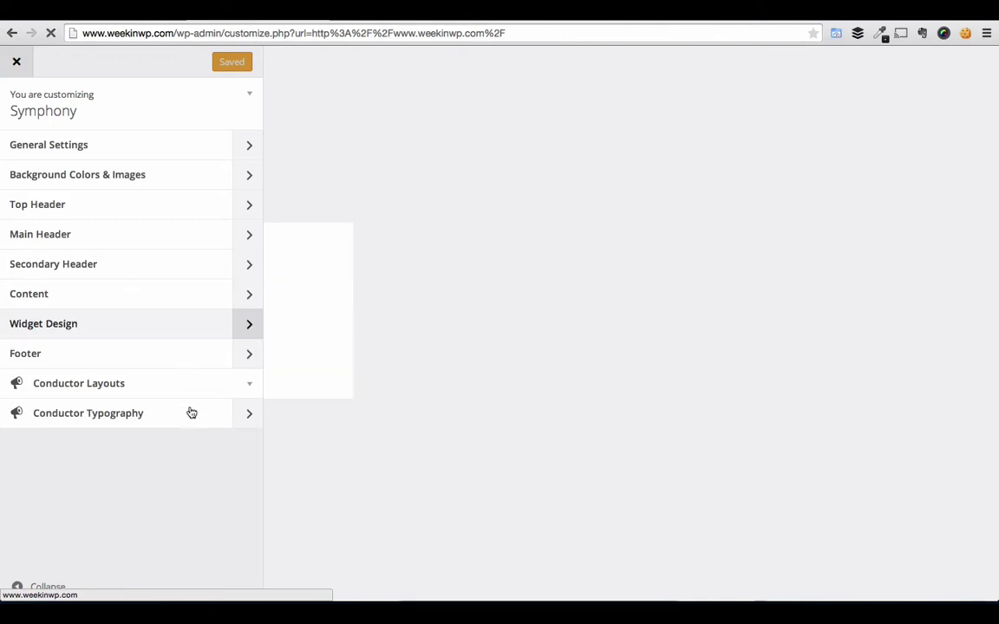
{"action": "left_click", "coordinate": [144, 382]}
{"action": "scroll", "coordinate": [136, 447], "scroll_direction": "down", "scroll_amount": 2}
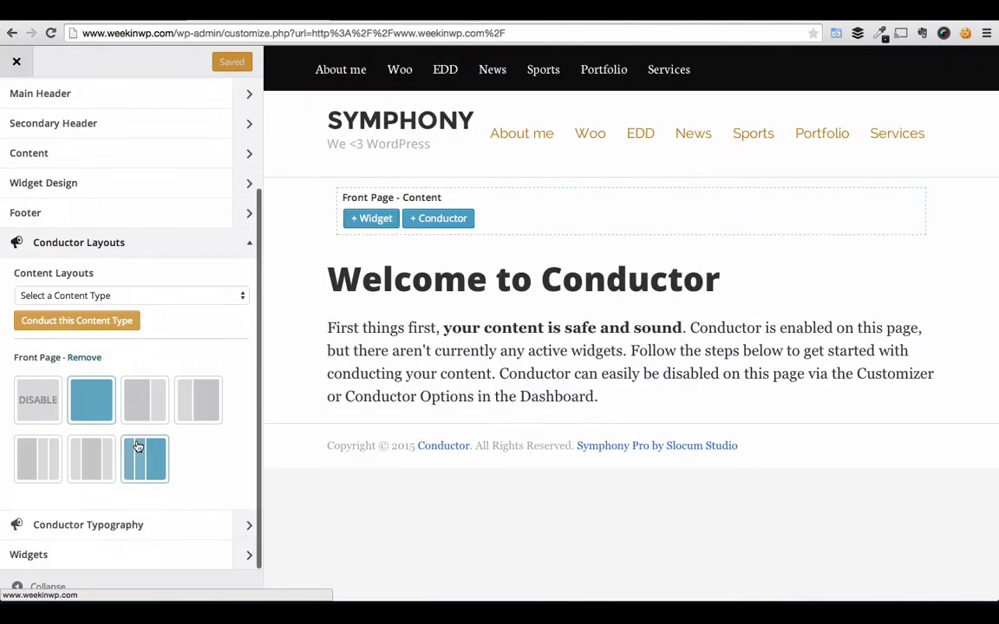
Add a Conductor widget to the Front Page content area and set it to display many posts, showing 4
{"action": "left_click", "coordinate": [163, 552]}
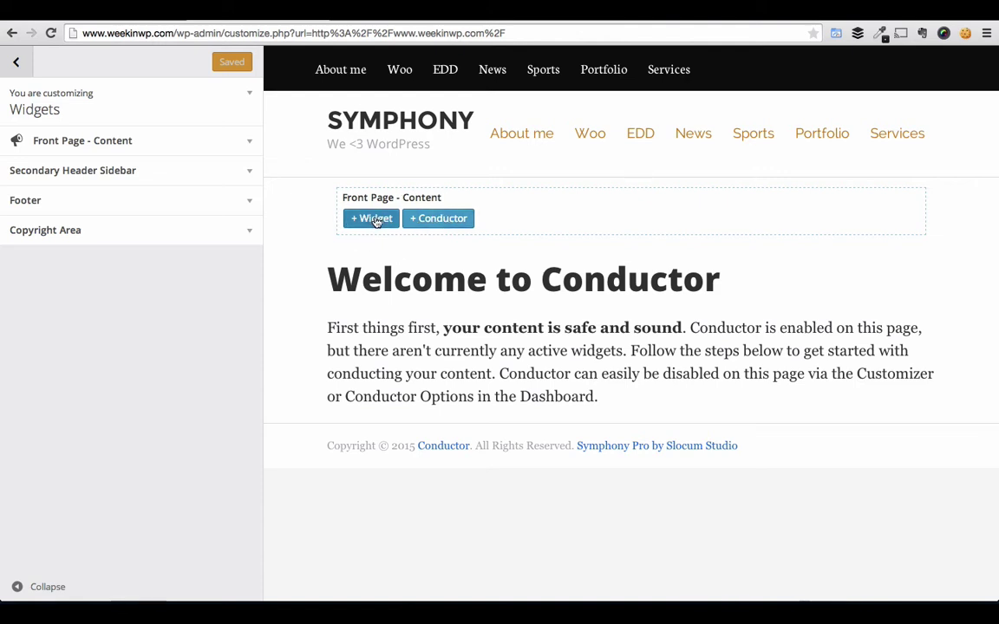
{"action": "left_click", "coordinate": [442, 220]}
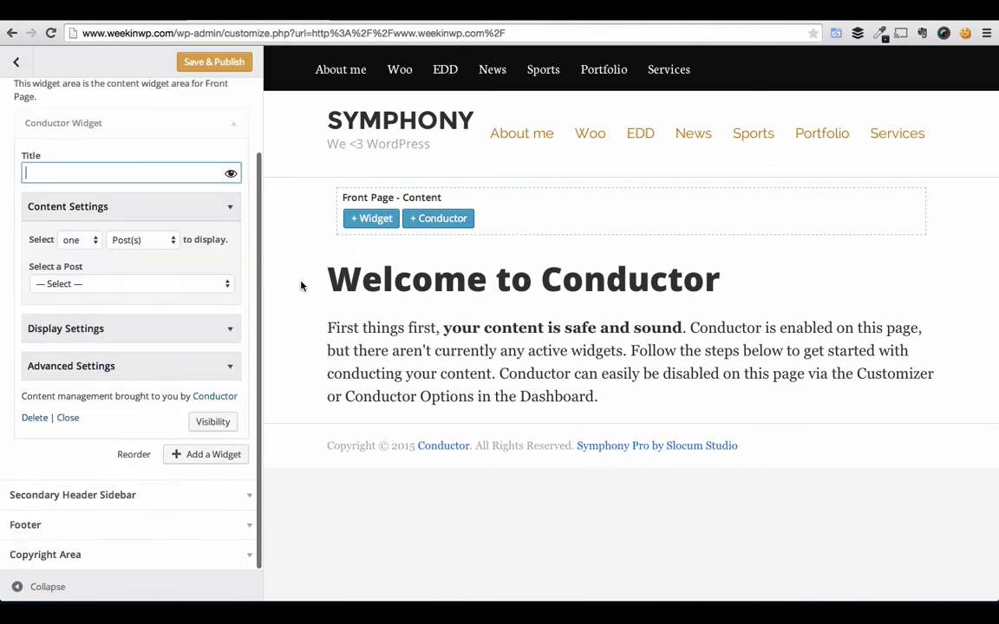
{"action": "left_click", "coordinate": [76, 239]}
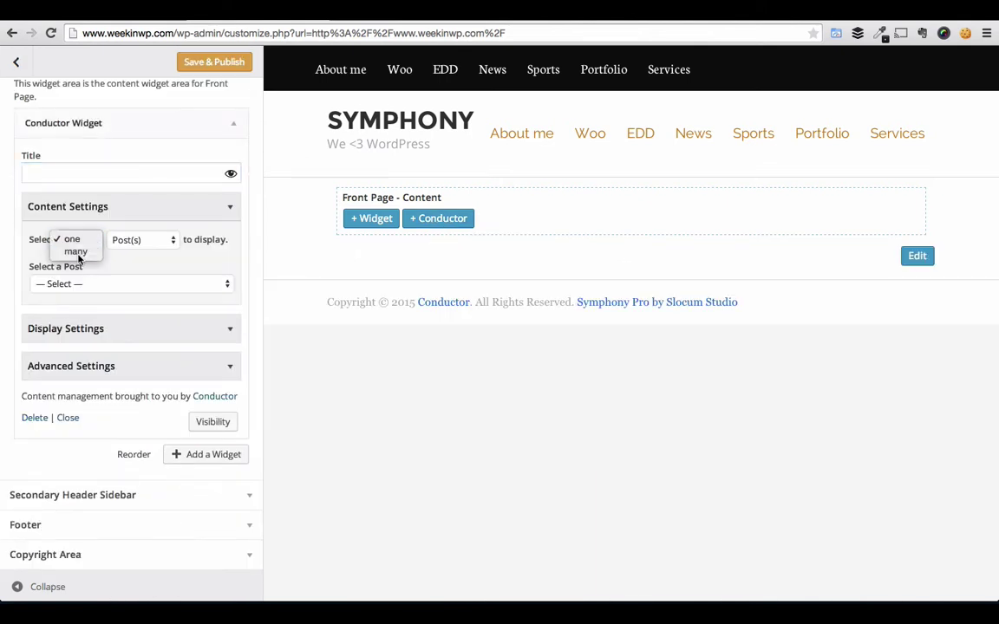
{"action": "left_click", "coordinate": [76, 251]}
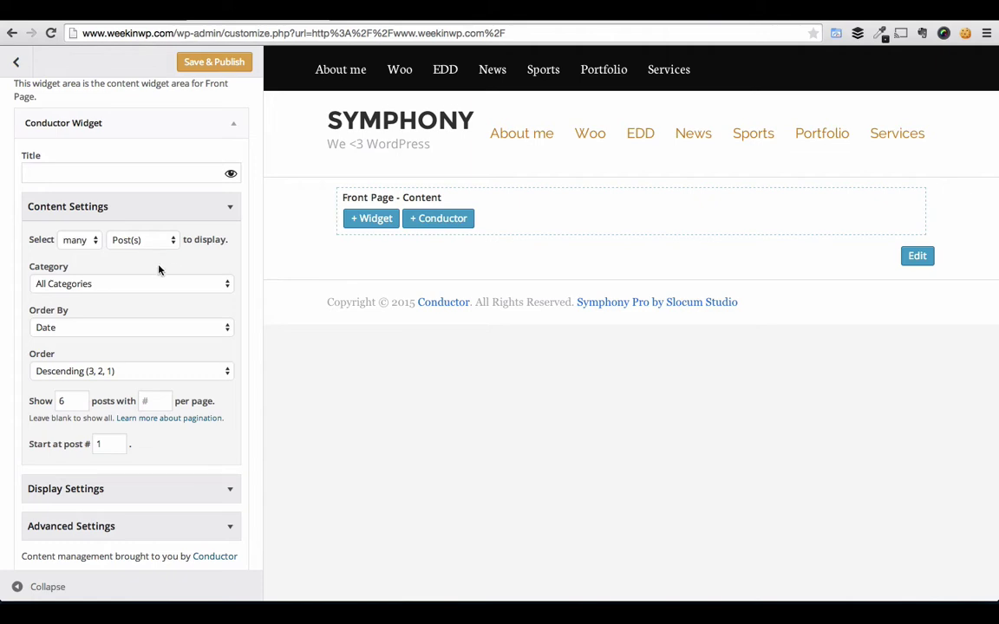
{"action": "double_click", "coordinate": [75, 400]}
{"action": "type", "text": "4"}
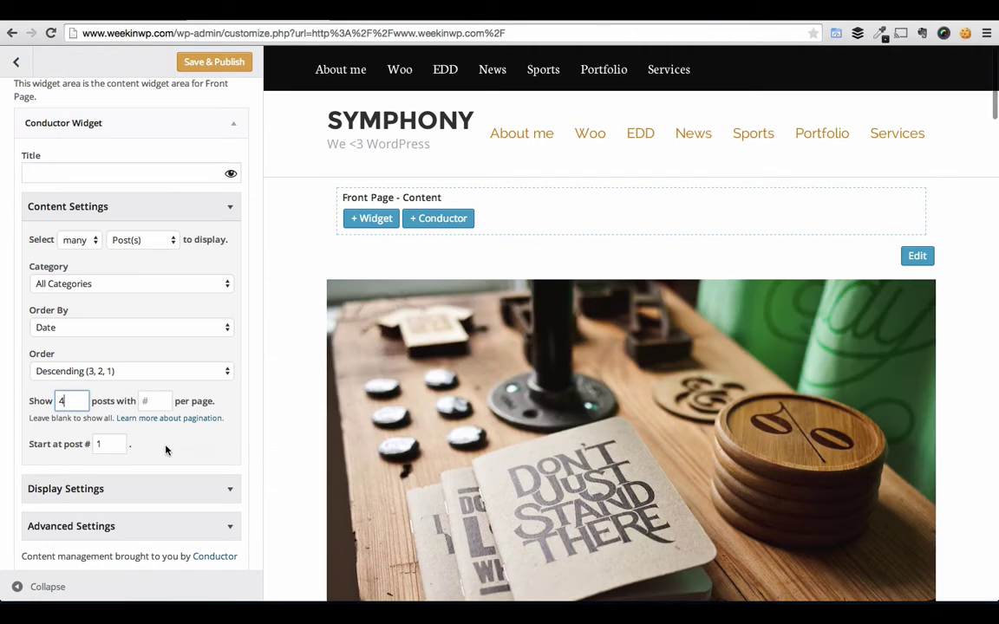
Set the Conductor widget's size to Small and hide its Content and Author Byline output elements
{"action": "scroll", "coordinate": [164, 449], "scroll_direction": "down", "scroll_amount": 3}
{"action": "left_click", "coordinate": [183, 410]}
{"action": "scroll", "coordinate": [130, 413], "scroll_direction": "down", "scroll_amount": 2}
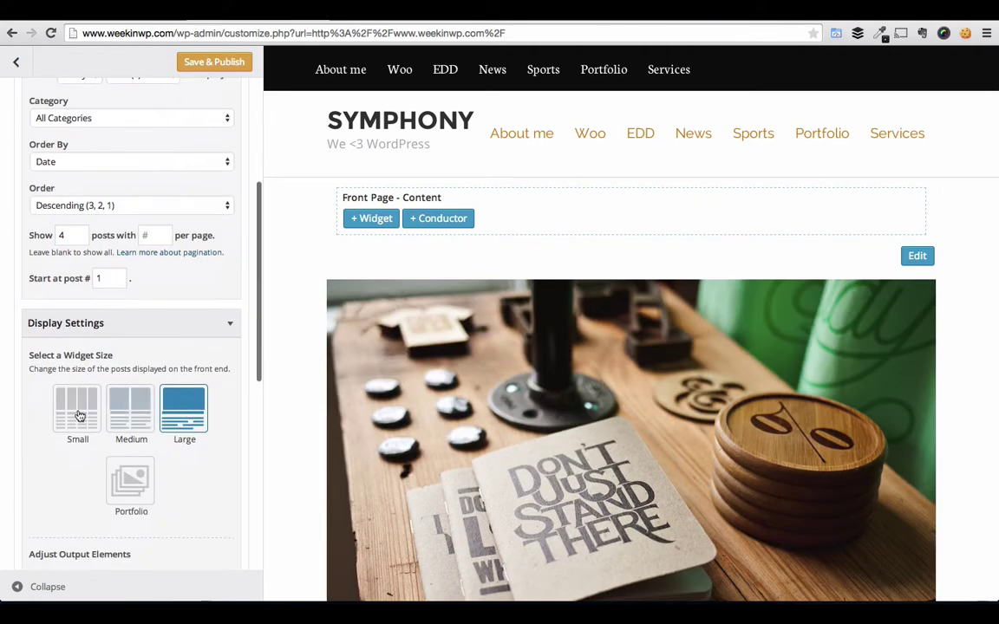
{"action": "left_click", "coordinate": [80, 414]}
{"action": "scroll", "coordinate": [198, 471], "scroll_direction": "down", "scroll_amount": 5}
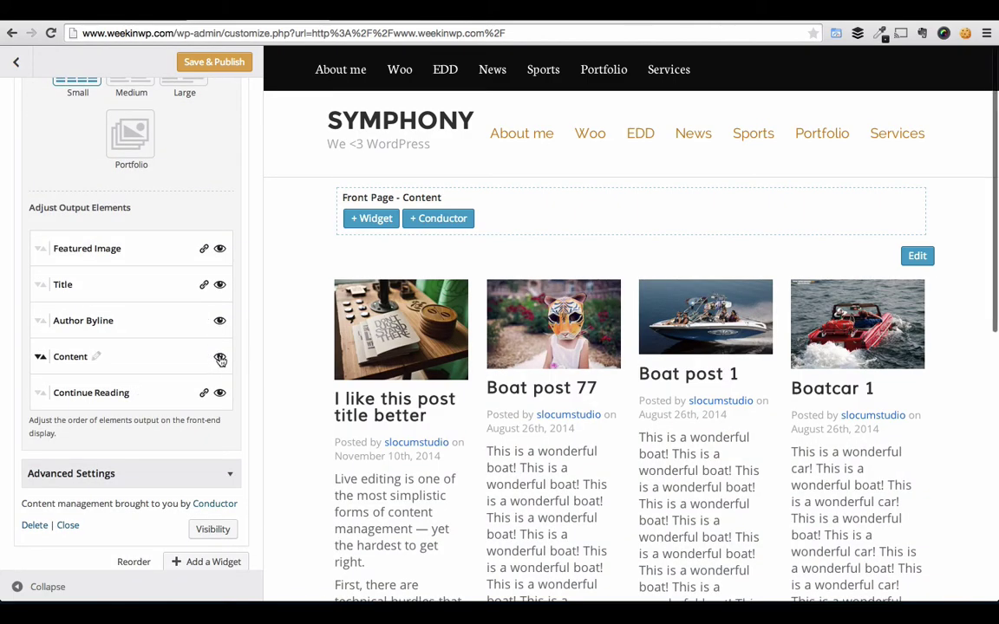
{"action": "left_click", "coordinate": [219, 356]}
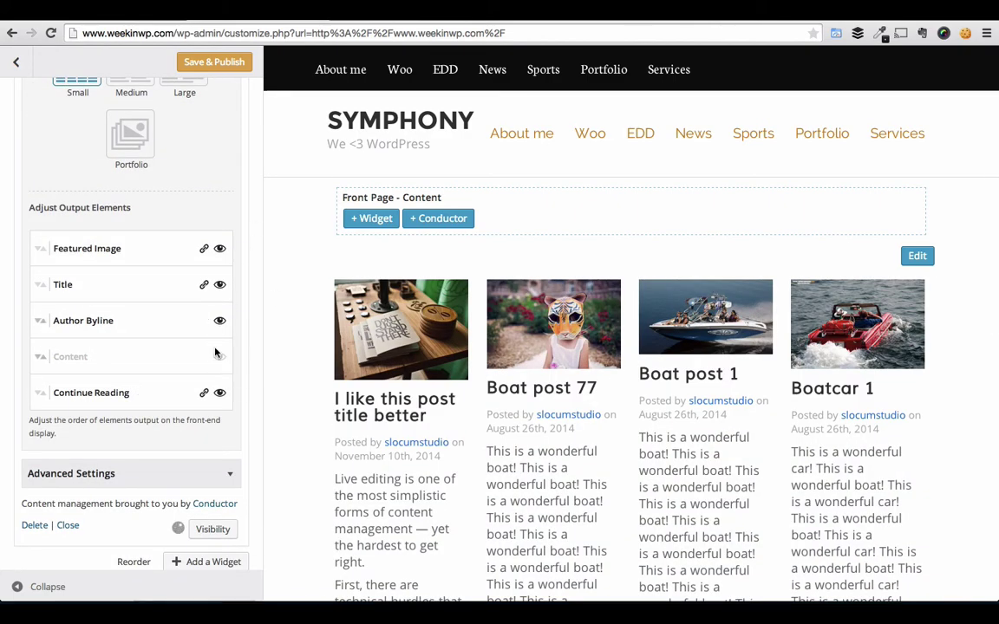
{"action": "left_click", "coordinate": [219, 321]}
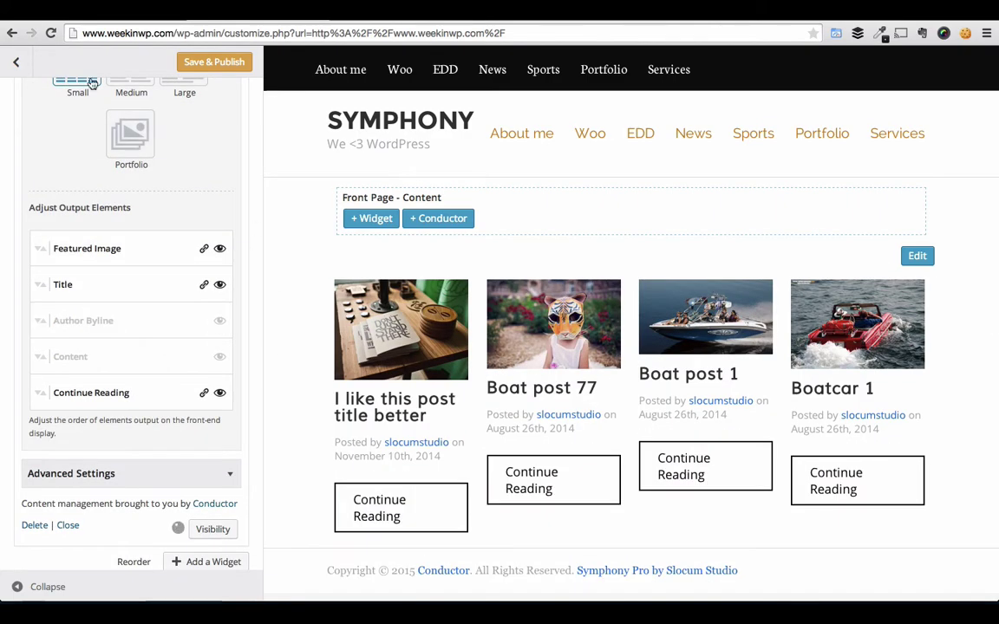
Relabel the widget's Continue Reading output element as "Read it!"
{"action": "left_click", "coordinate": [139, 393]}
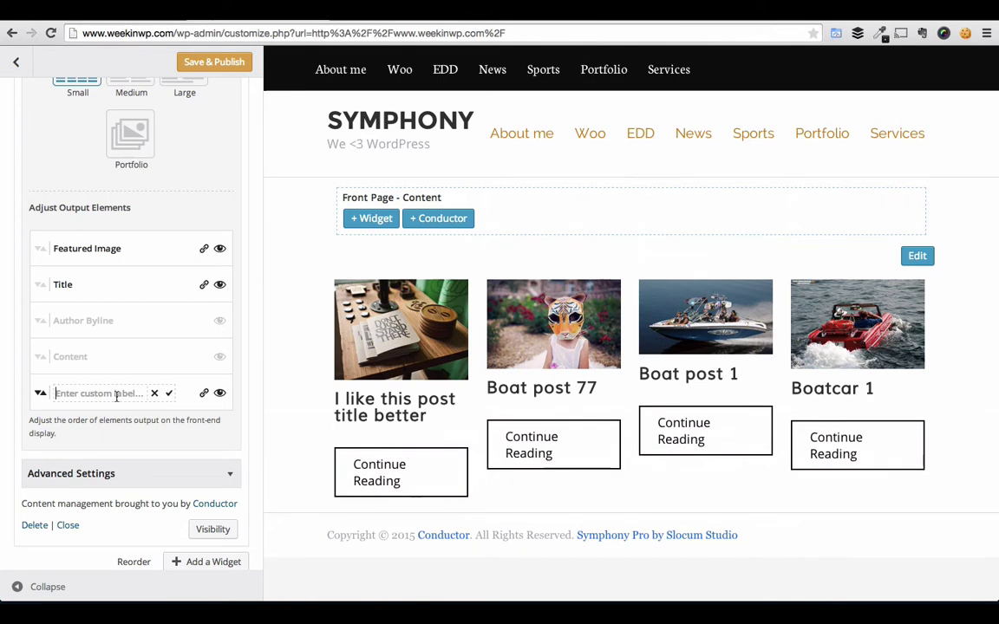
{"action": "type", "text": "Read "}
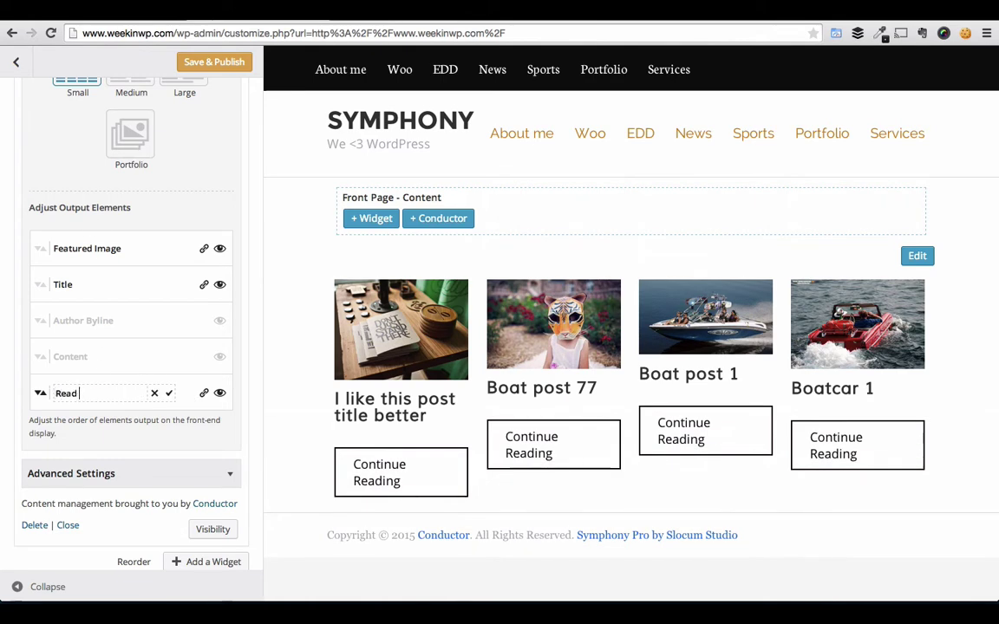
{"action": "type", "text": "it!"}
{"action": "left_click", "coordinate": [169, 393]}
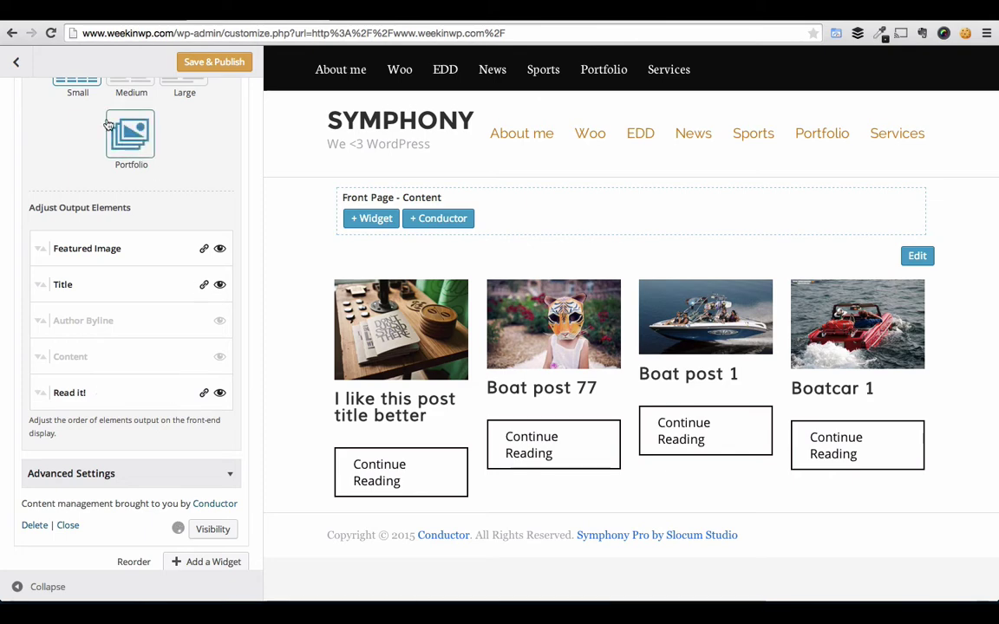
Leave the widget settings, preview the front page at full width, and save and publish the changes
{"action": "left_click", "coordinate": [18, 62]}
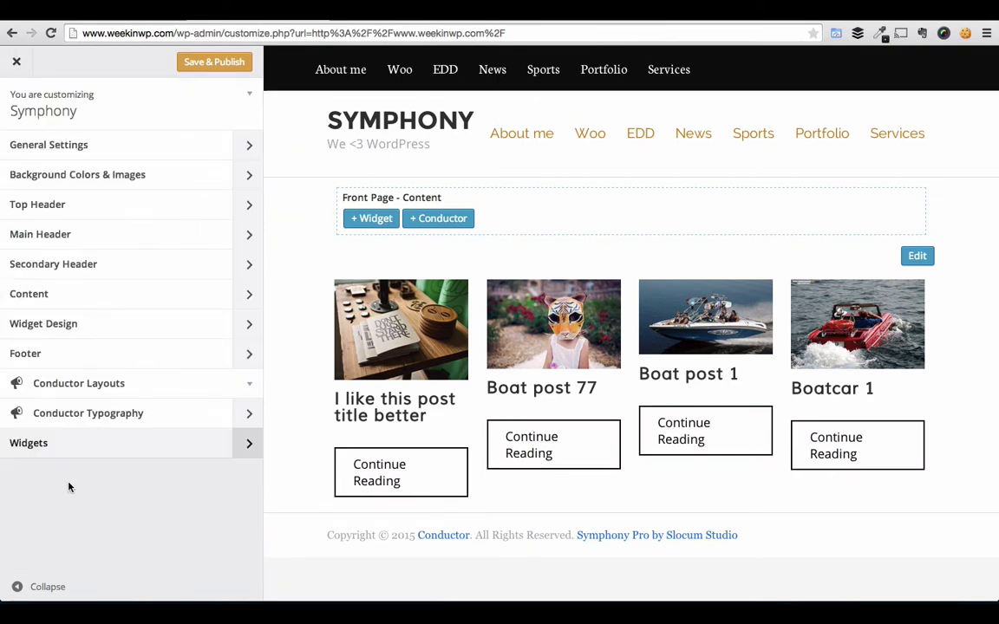
{"action": "left_click", "coordinate": [35, 586]}
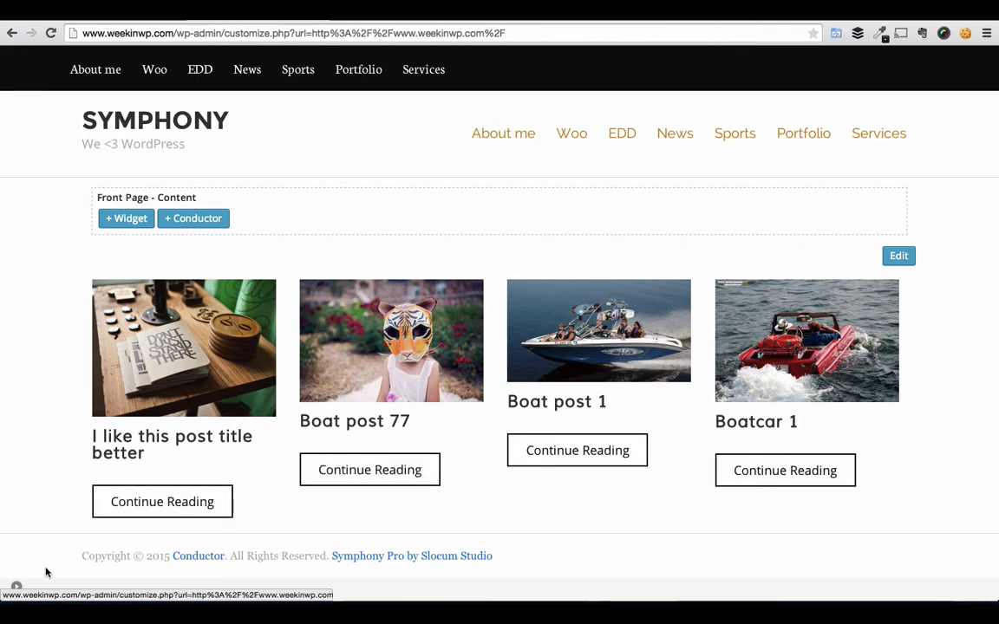
{"action": "left_click", "coordinate": [16, 587]}
{"action": "left_click", "coordinate": [208, 63]}
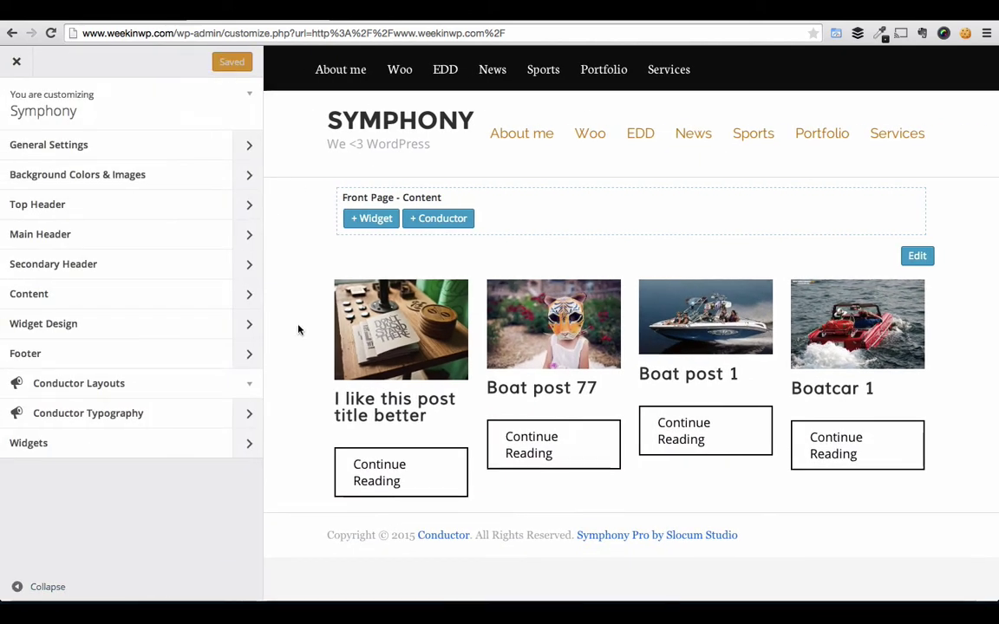
Check the Conductor widget's content settings in the Front Page - Content area on the Widgets admin page
{"action": "left_click", "coordinate": [16, 587]}
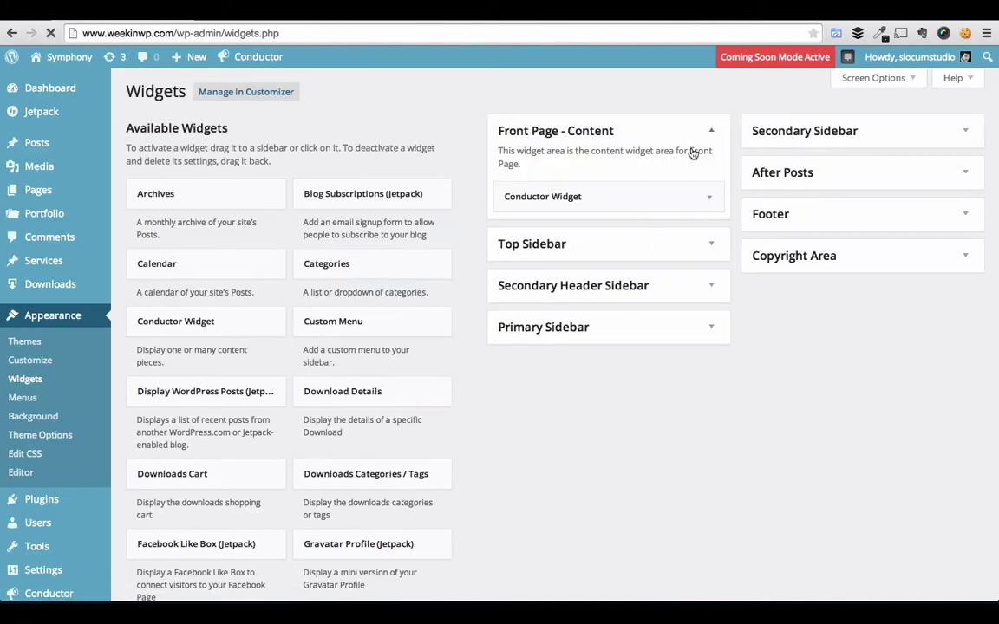
{"action": "left_click", "coordinate": [713, 197]}
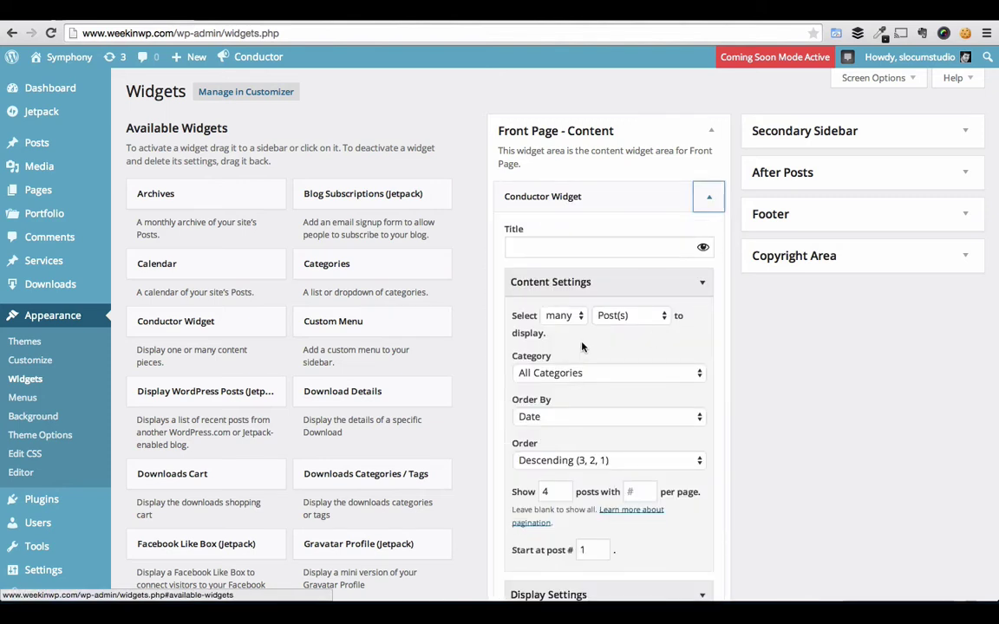
{"action": "left_click", "coordinate": [709, 200]}
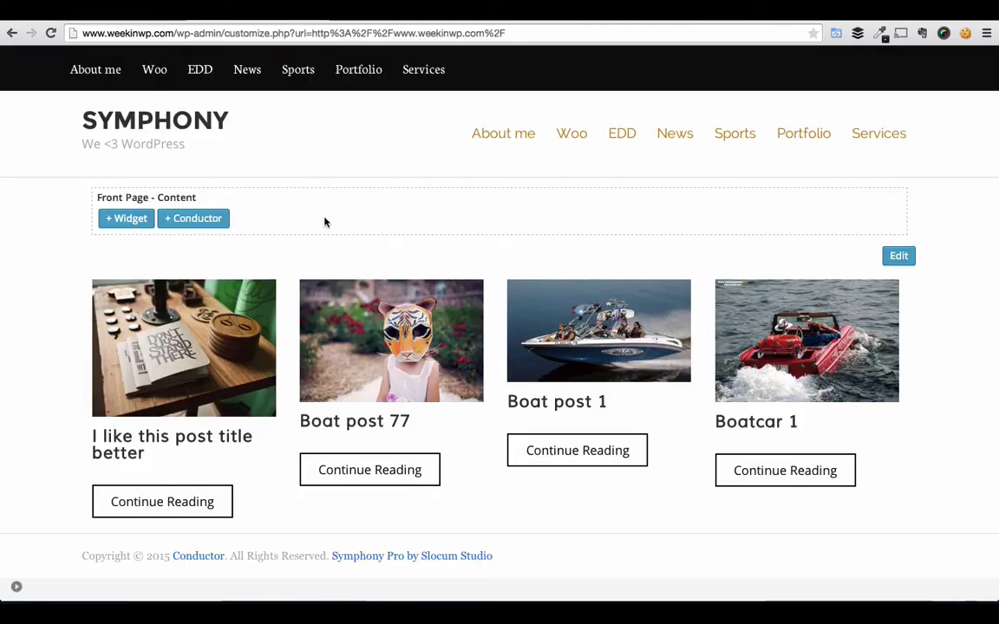
Change the Front Page Conductor layout to wide content with one right-hand sidebar, and save and publish it
{"action": "left_click", "coordinate": [16, 587]}
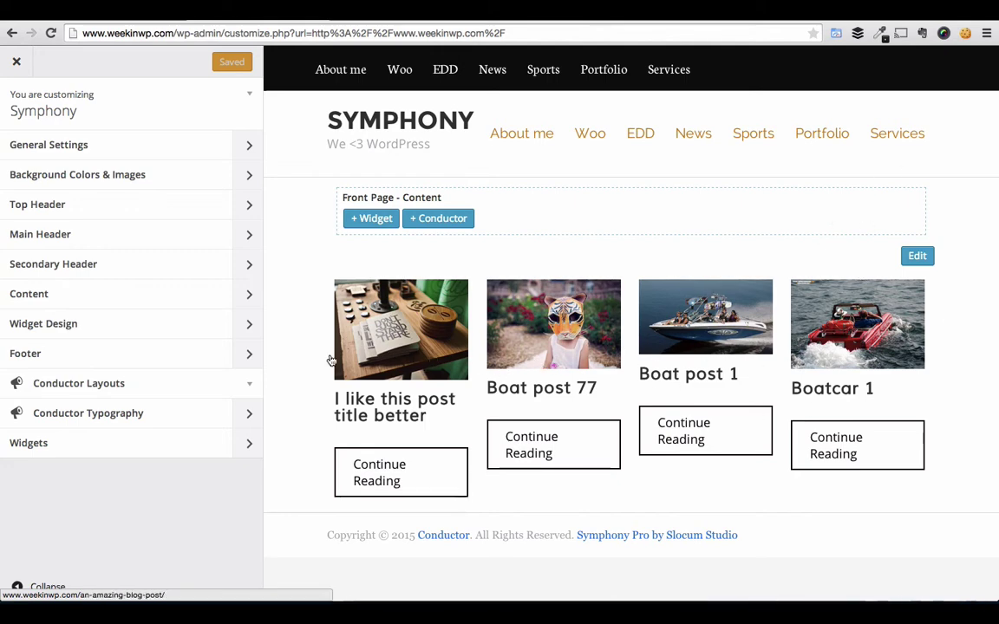
{"action": "left_click", "coordinate": [177, 390]}
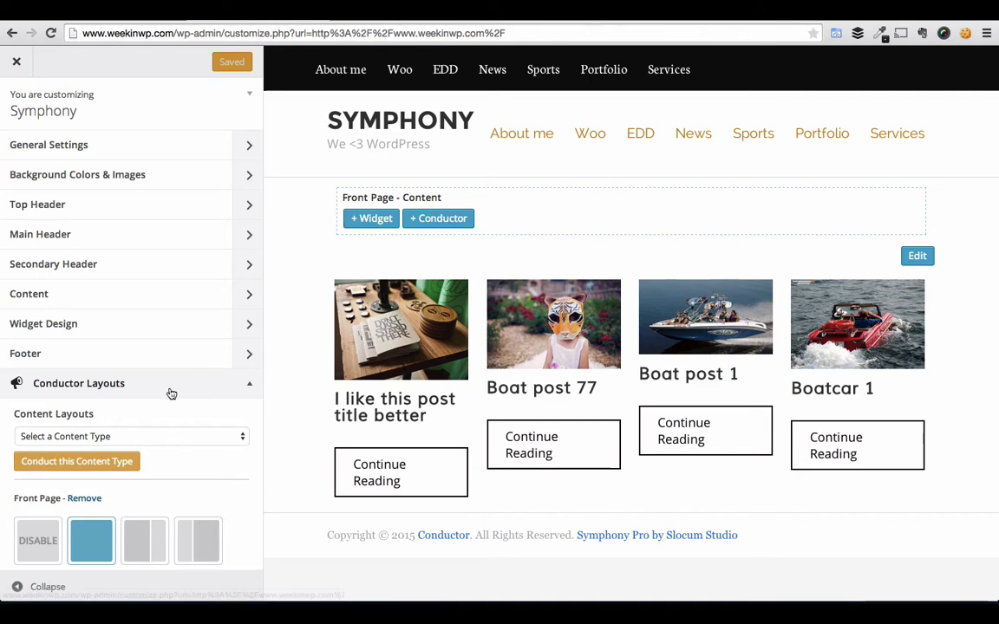
{"action": "left_click", "coordinate": [151, 535]}
{"action": "scroll", "coordinate": [138, 468], "scroll_direction": "down", "scroll_amount": 3}
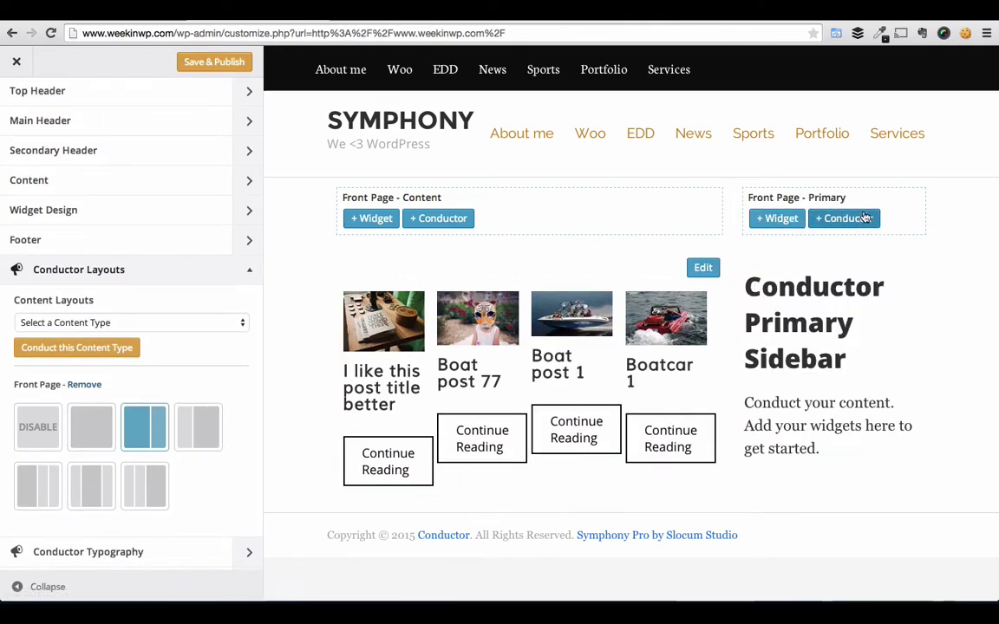
{"action": "left_click", "coordinate": [211, 64]}
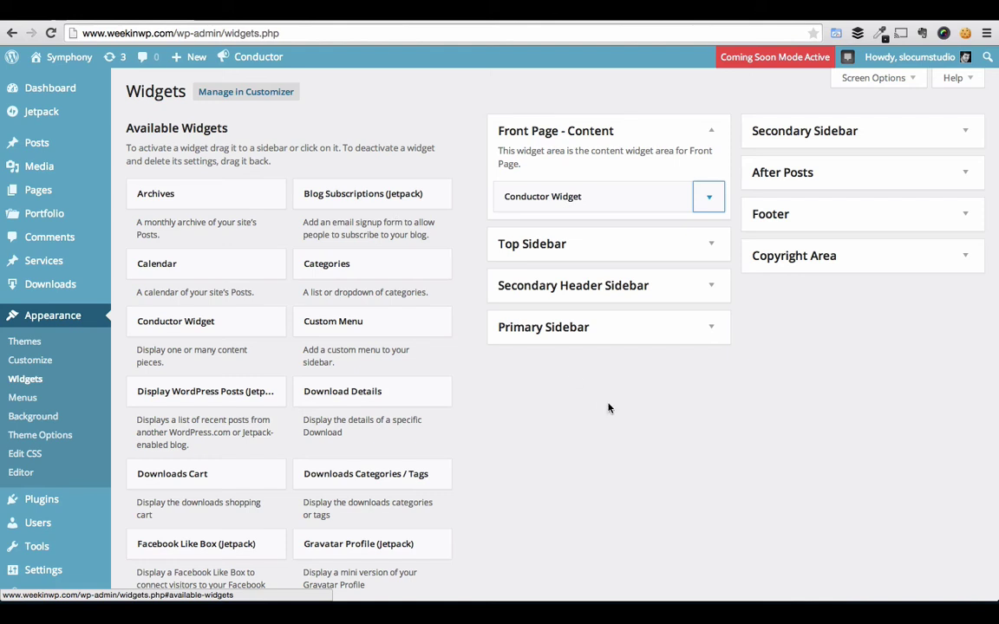
Reload the Widgets admin page and move the Note Widget and Pressware Image Widget from Primary Sidebar to Front Page - Primary
{"action": "key", "text": "super+r"}
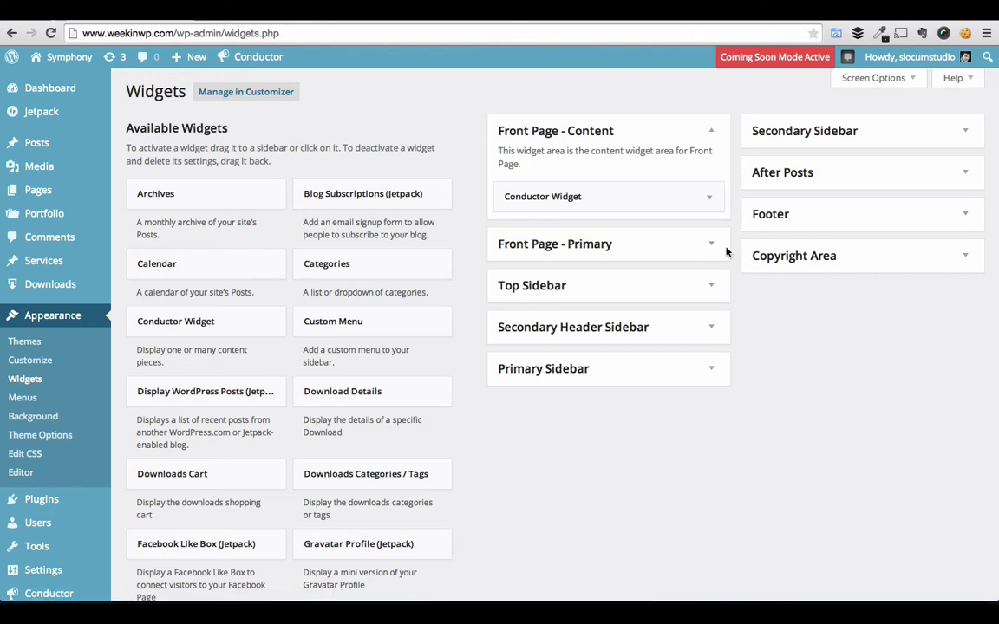
{"action": "left_click", "coordinate": [706, 245]}
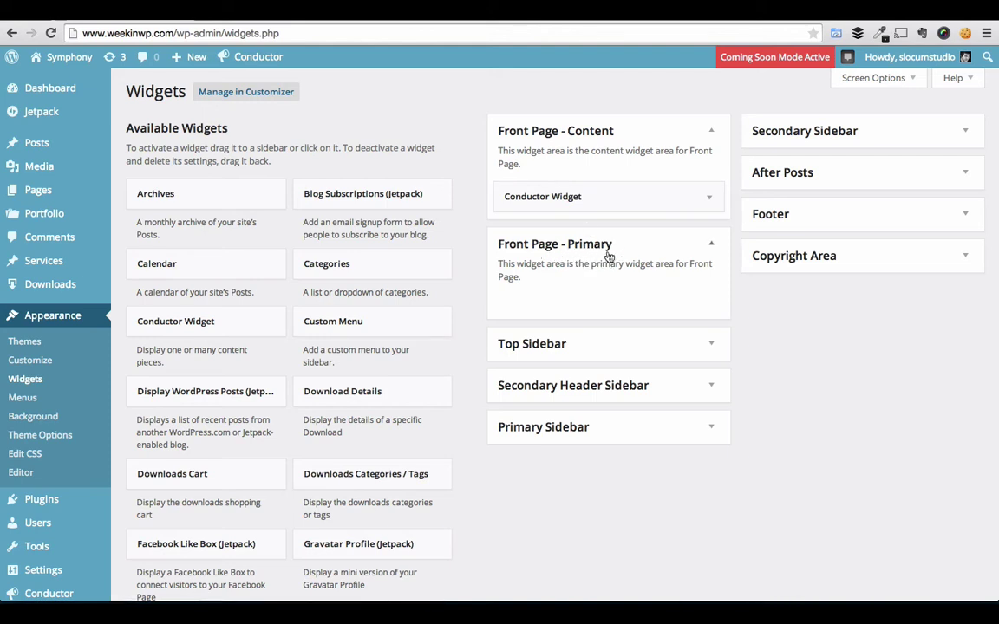
{"action": "left_click", "coordinate": [707, 422]}
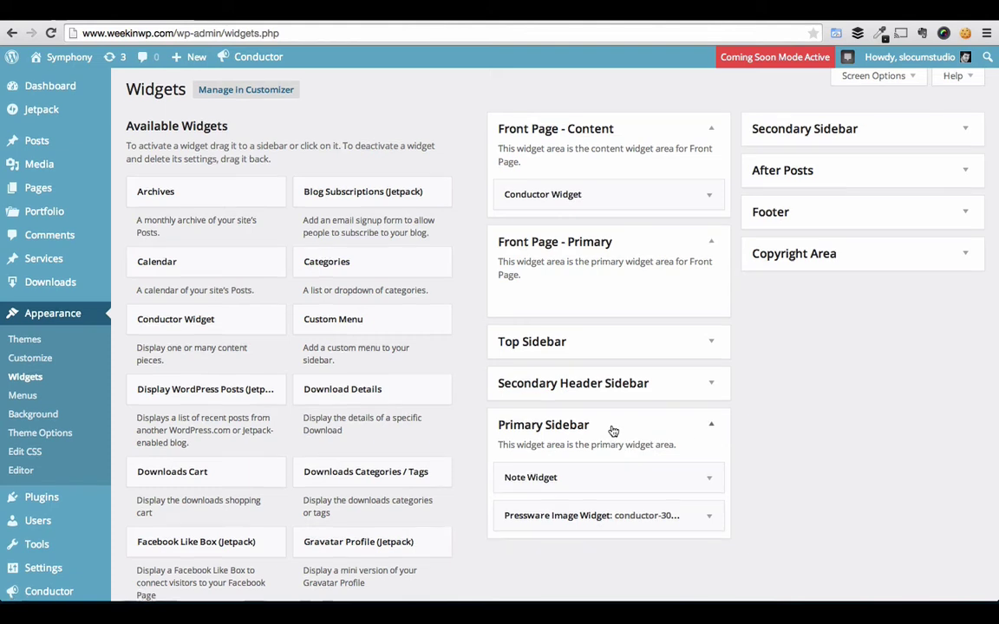
{"action": "scroll", "coordinate": [612, 464], "scroll_direction": "down", "scroll_amount": 1}
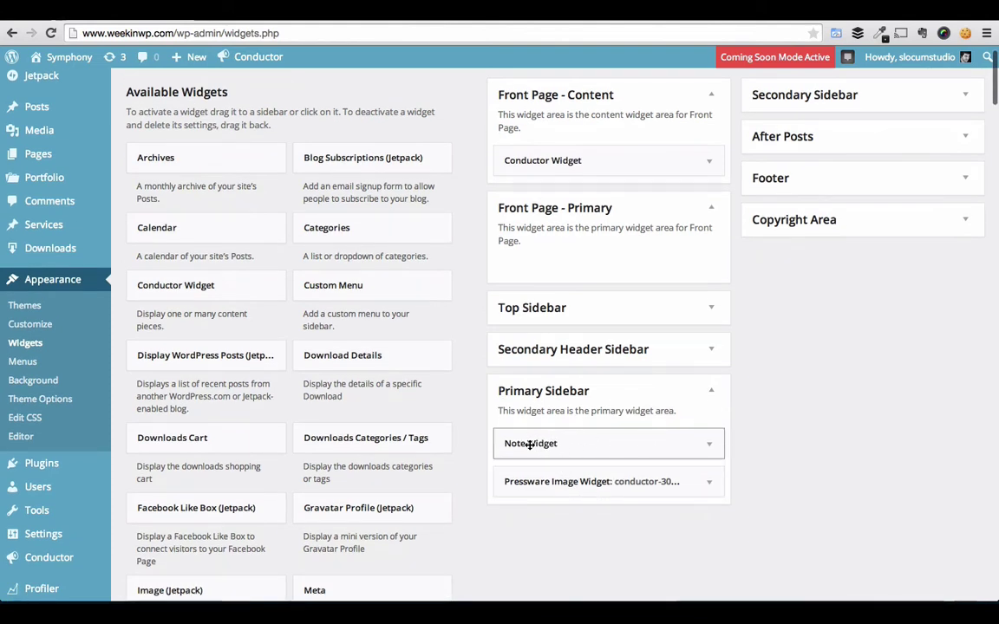
{"action": "mouse_move", "coordinate": [539, 267]}
{"action": "left_mouse_down"}
{"action": "mouse_move", "coordinate": [531, 252]}
{"action": "mouse_move", "coordinate": [533, 260]}
{"action": "left_mouse_up"}
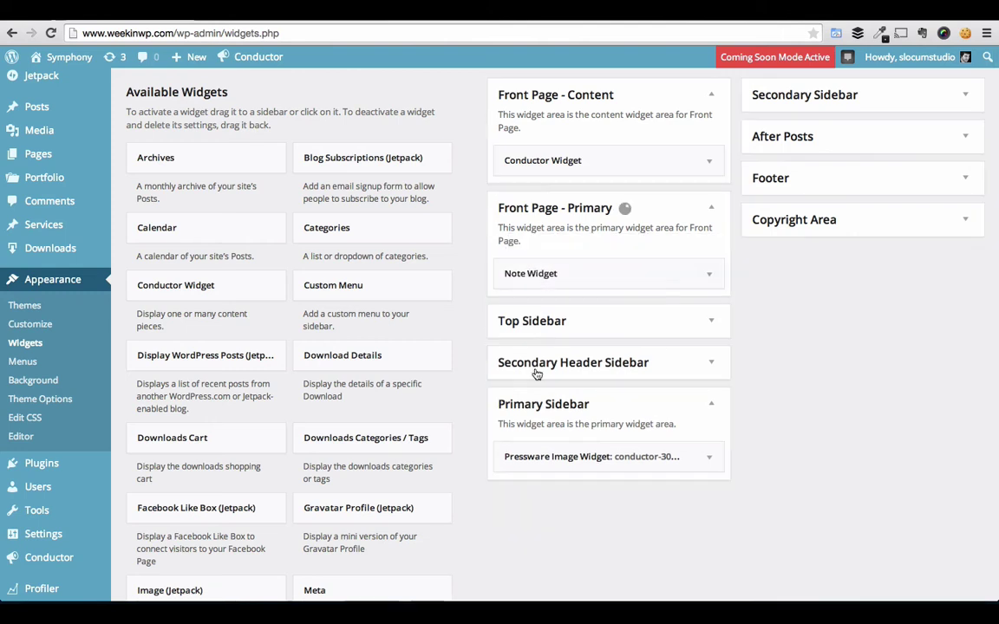
{"action": "left_click_drag", "start_coordinate": [528, 451], "coordinate": [536, 315]}
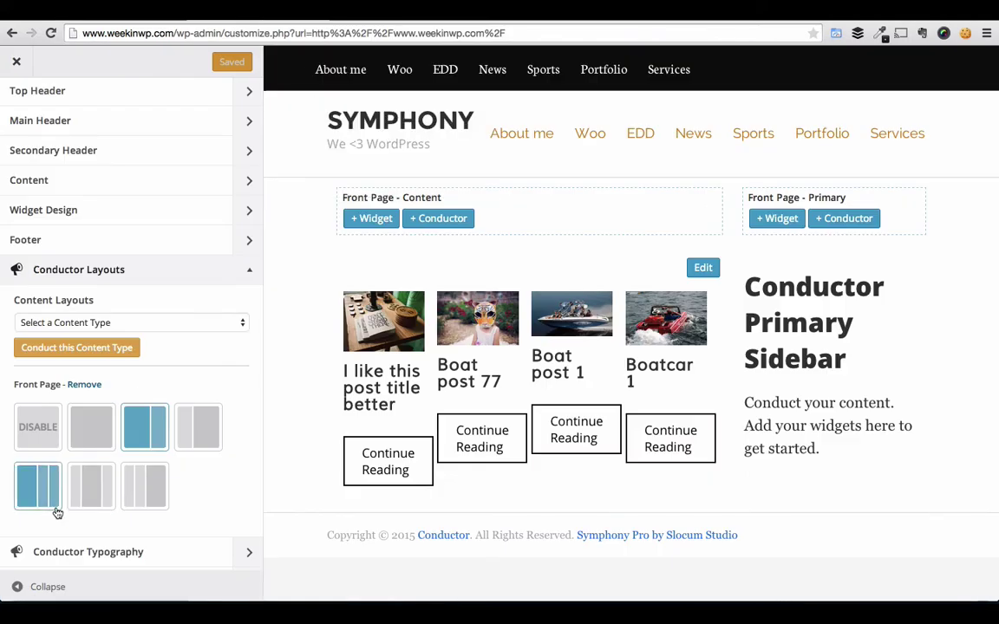
Reopen the Customizer from the live front page, disable the Front Page Conductor layout, and preview the page at full width
{"action": "left_click", "coordinate": [17, 64]}
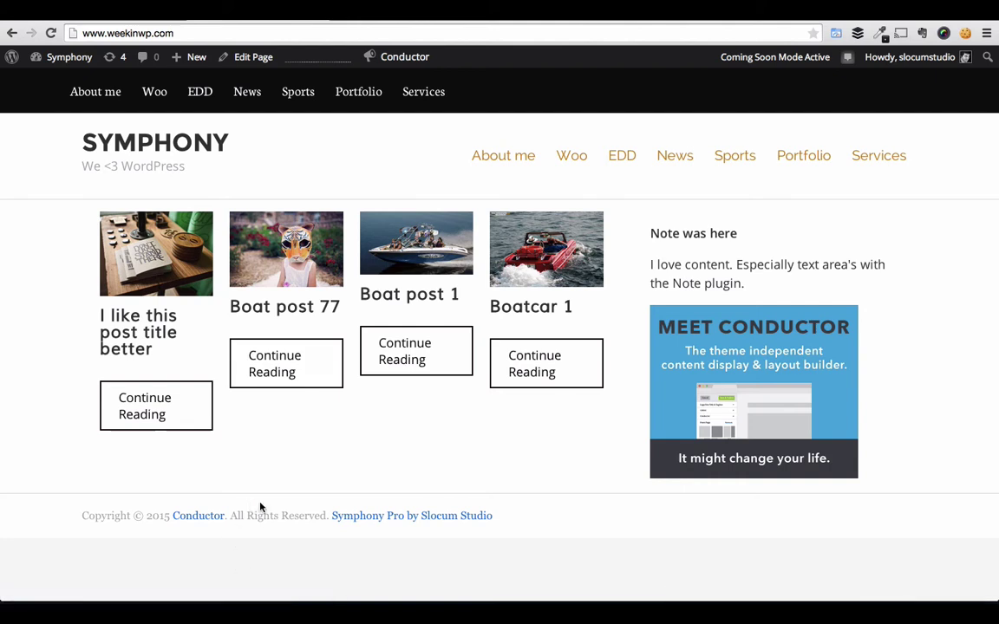
{"action": "mouse_move", "coordinate": [65, 60]}
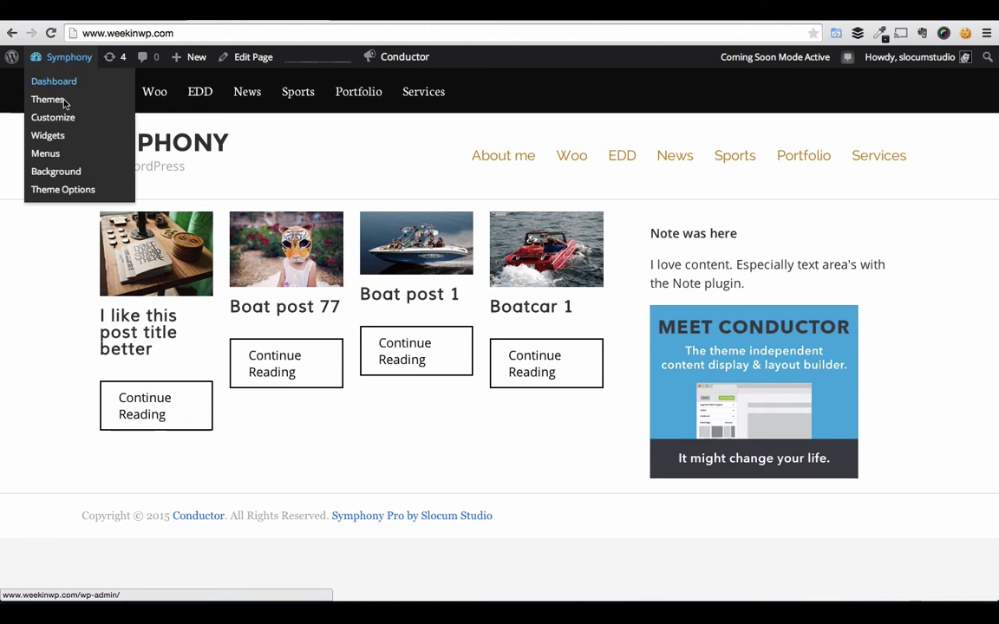
{"action": "left_click", "coordinate": [69, 117]}
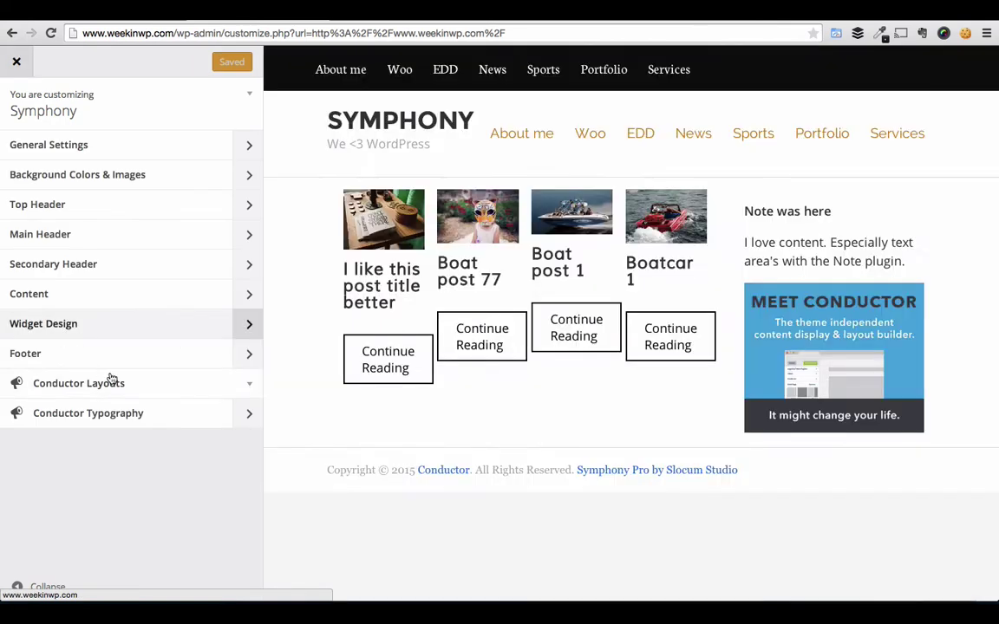
{"action": "left_click", "coordinate": [123, 383]}
{"action": "left_click", "coordinate": [37, 541]}
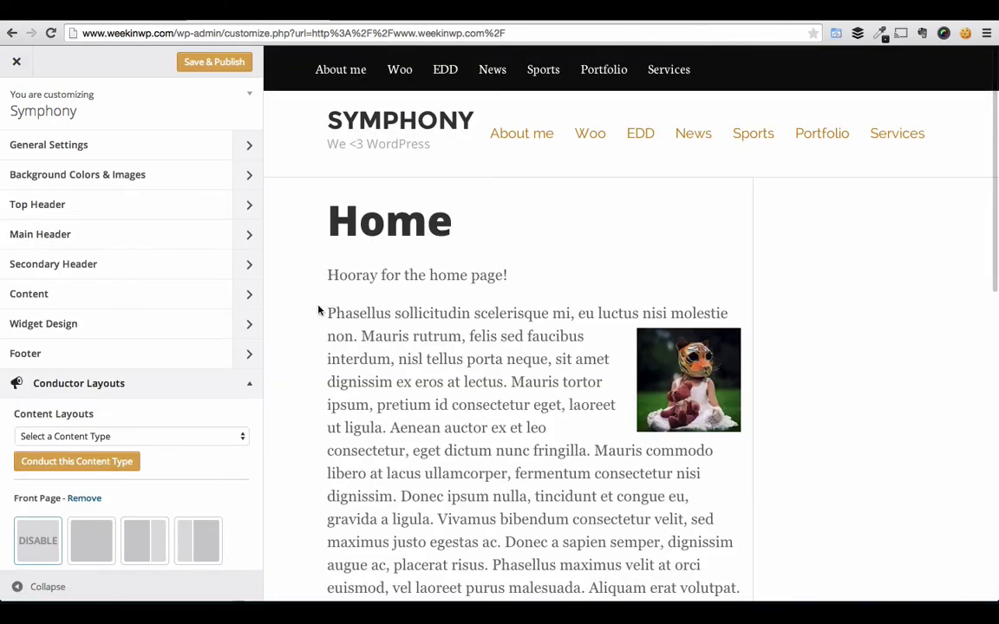
{"action": "left_click", "coordinate": [18, 588]}
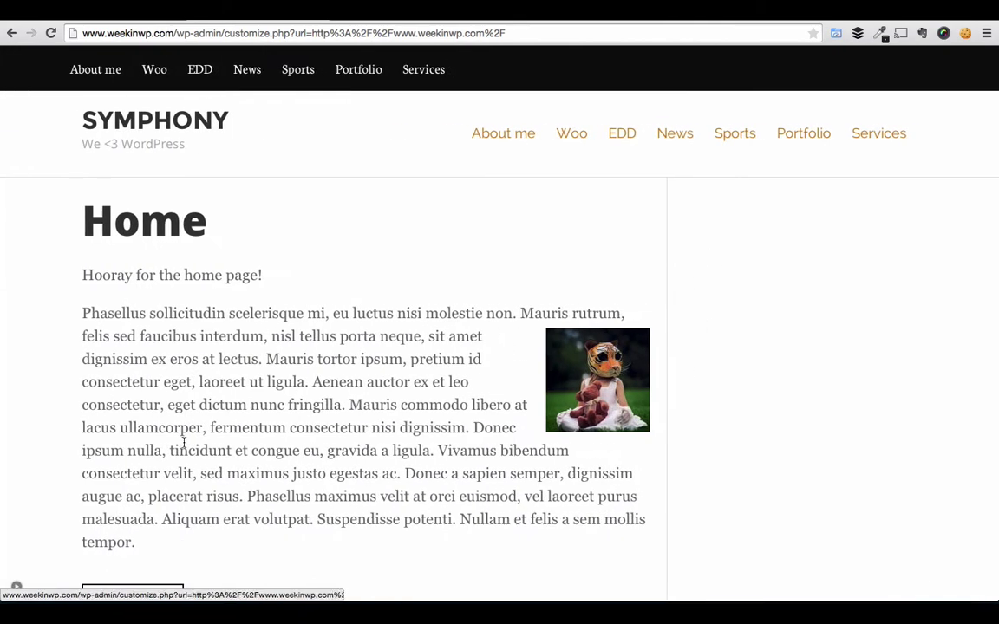
{"action": "left_click", "coordinate": [17, 589]}
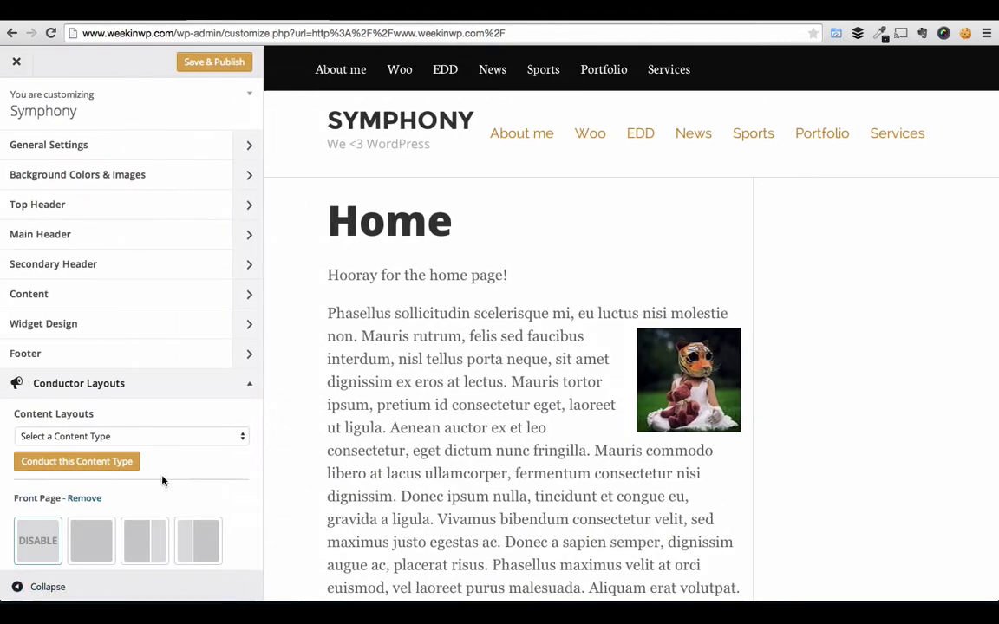
Add a Conductor widget to the theme's Primary Sidebar and set it to display many posts
{"action": "scroll", "coordinate": [230, 475], "scroll_direction": "down", "scroll_amount": 3}
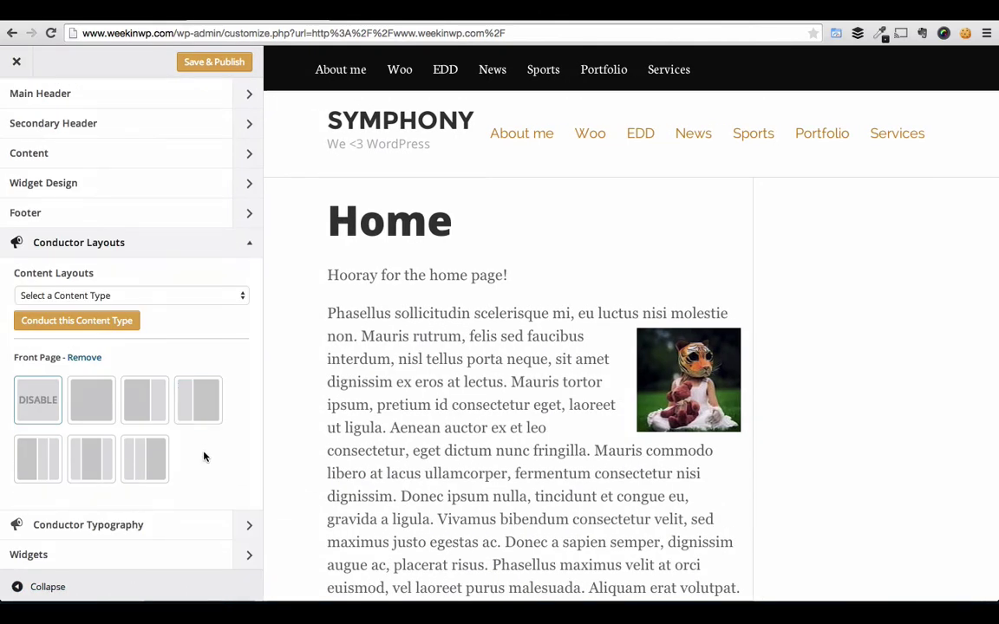
{"action": "left_click", "coordinate": [234, 552]}
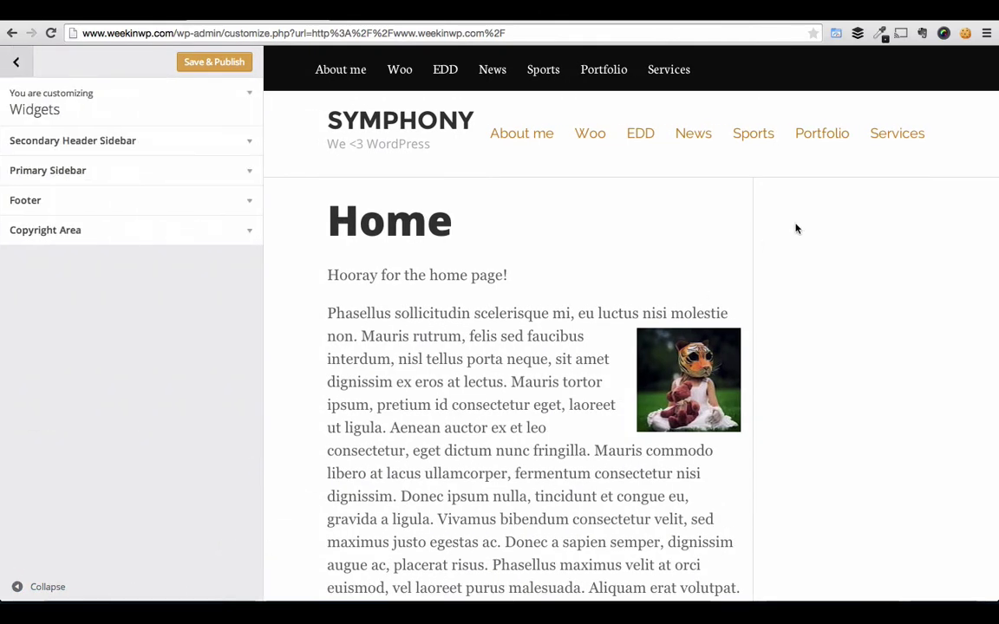
{"action": "left_click", "coordinate": [154, 174]}
{"action": "left_click", "coordinate": [227, 221]}
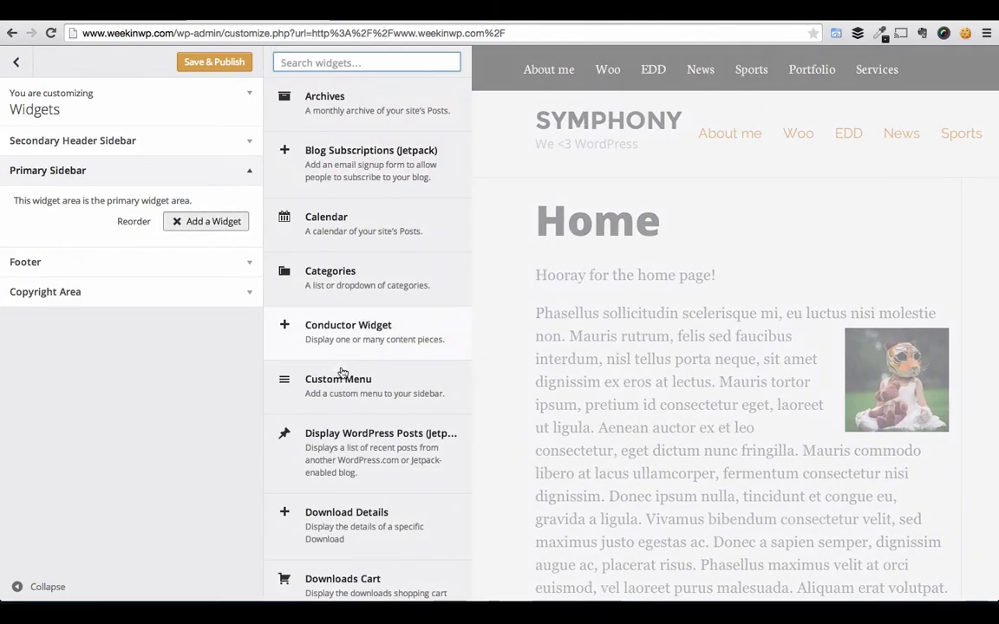
{"action": "left_click", "coordinate": [314, 335]}
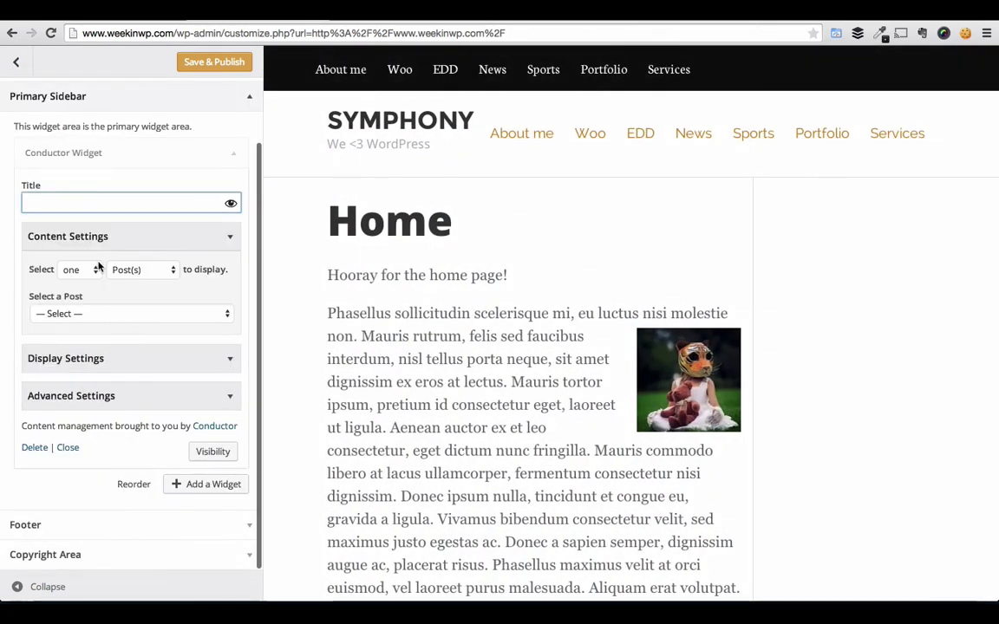
{"action": "left_click", "coordinate": [97, 269]}
{"action": "left_click", "coordinate": [75, 282]}
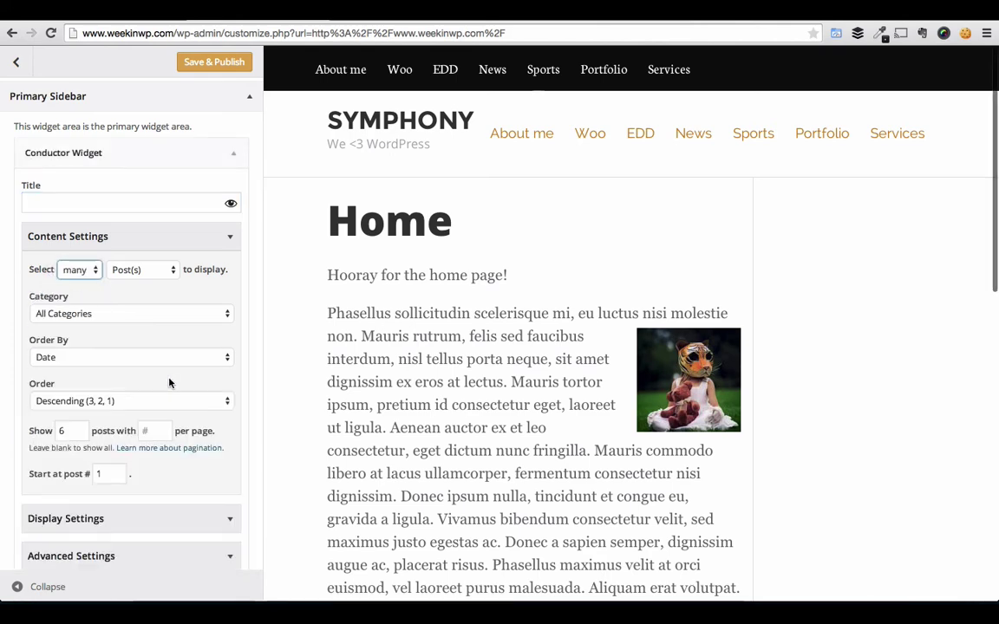
{"action": "scroll", "coordinate": [178, 446], "scroll_direction": "down", "scroll_amount": 4}
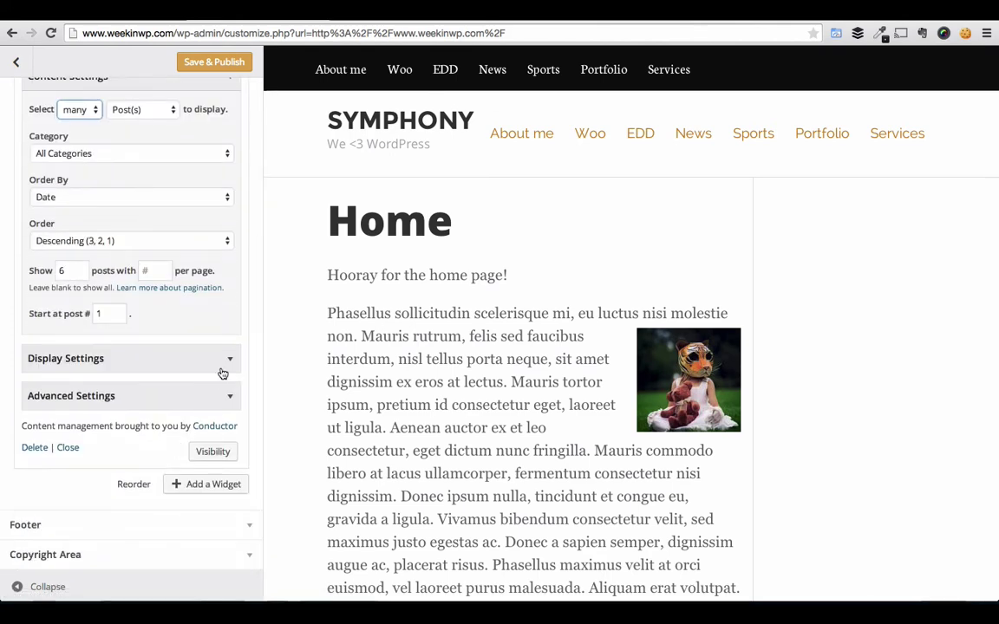
Set the Primary Sidebar Conductor widget's display size to Table
{"action": "left_click", "coordinate": [216, 362]}
{"action": "scroll", "coordinate": [161, 402], "scroll_direction": "down", "scroll_amount": 4}
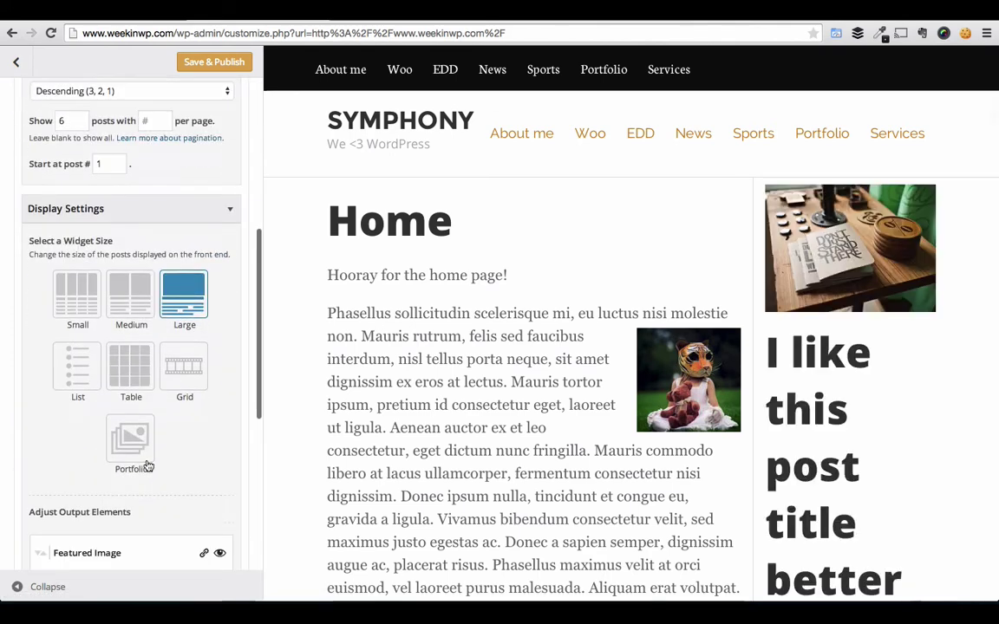
{"action": "left_click", "coordinate": [125, 371]}
{"action": "scroll", "coordinate": [191, 453], "scroll_direction": "down", "scroll_amount": 1}
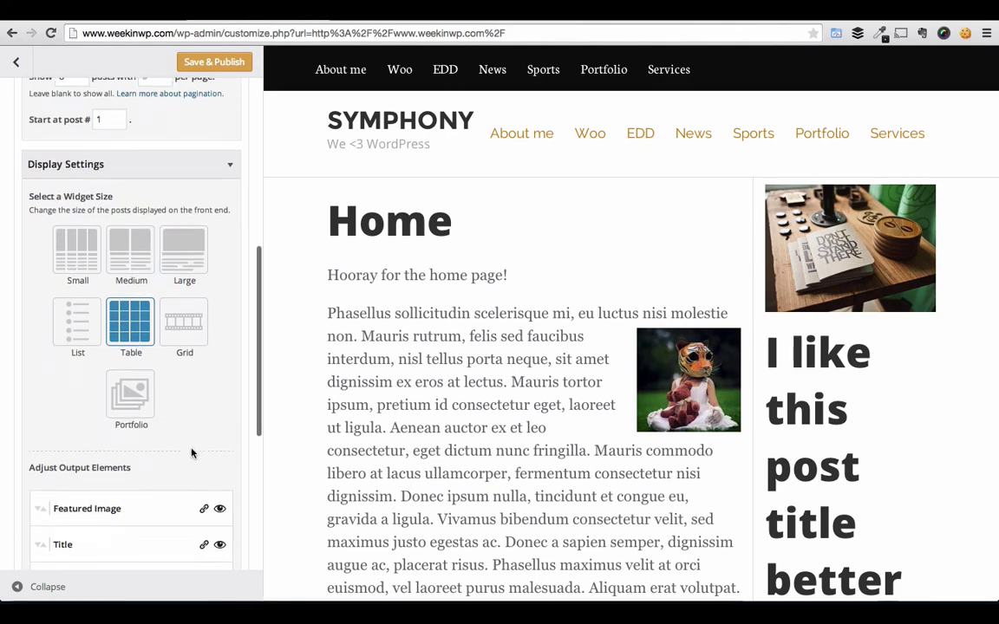
Hide the widget's Title, Author Byline and Content output elements, and relabel its read-more link as "Read now!"
{"action": "scroll", "coordinate": [192, 452], "scroll_direction": "down", "scroll_amount": 4}
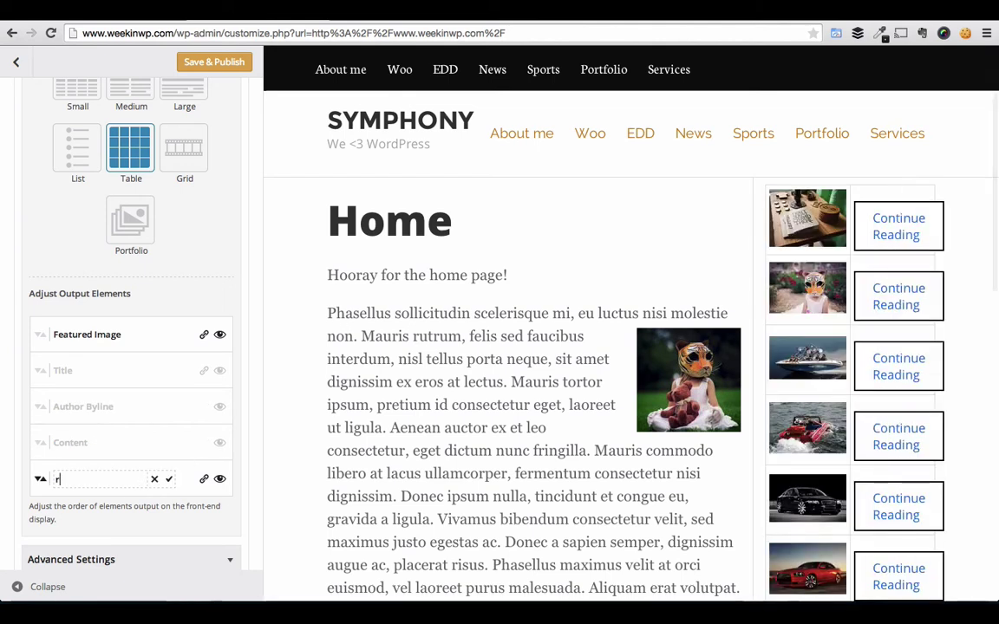
{"action": "type", "text": "Read now!"}
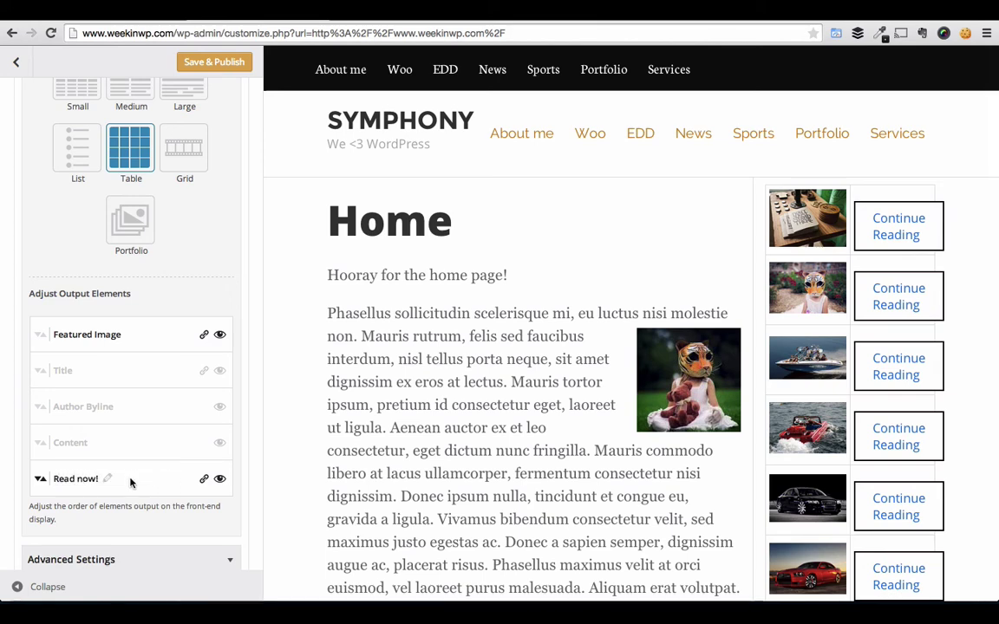
{"action": "double_click", "coordinate": [130, 482]}
{"action": "left_click", "coordinate": [168, 500]}
Preview the home page at full width and check the table of posts in its sidebar
{"action": "left_click", "coordinate": [26, 581]}
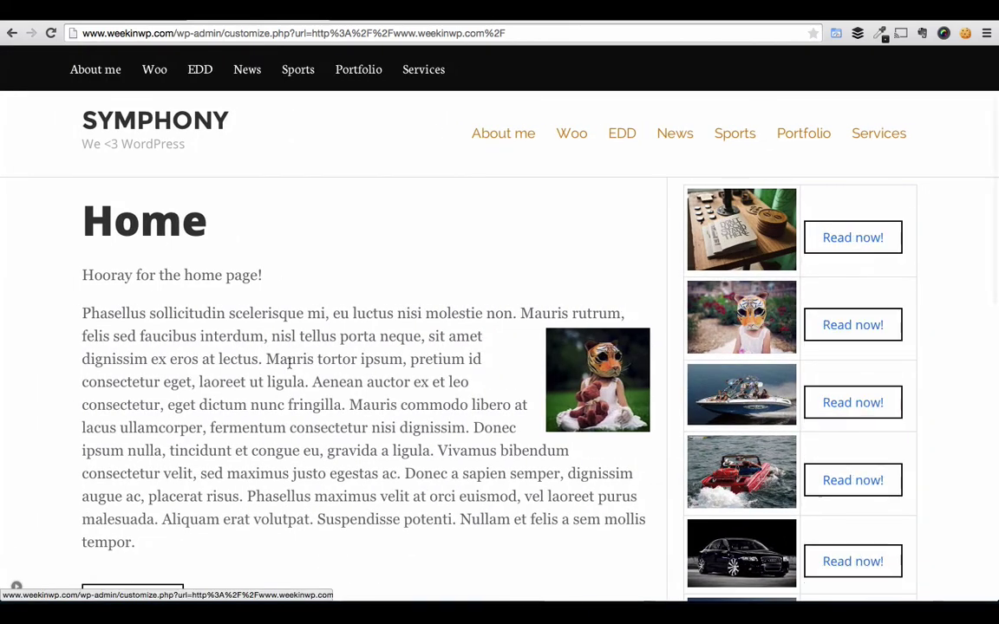
{"action": "scroll", "coordinate": [354, 373], "scroll_direction": "down", "scroll_amount": 5}
{"action": "scroll", "coordinate": [440, 317], "scroll_direction": "up", "scroll_amount": 3}
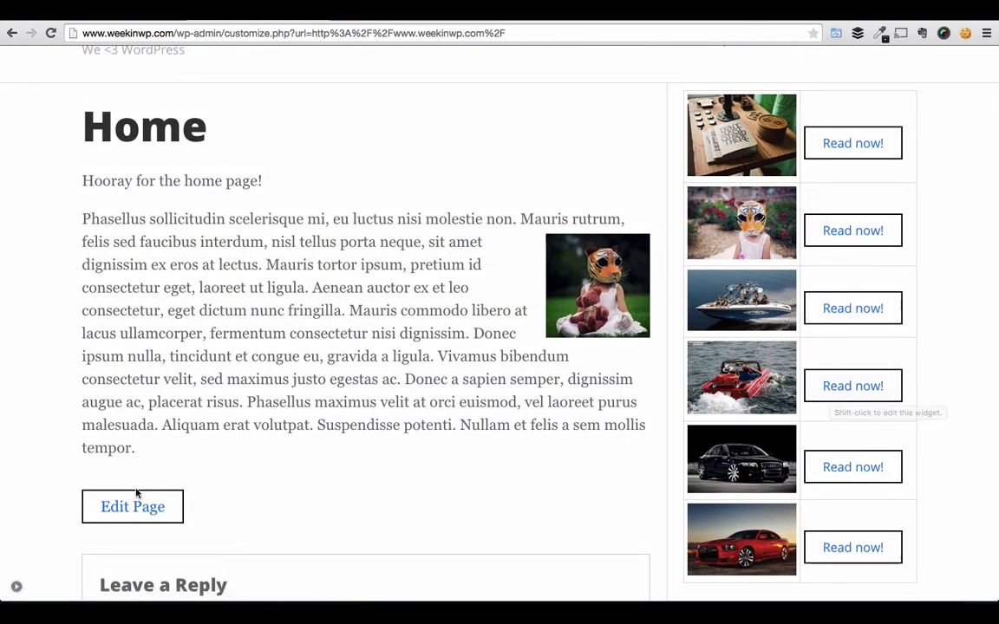
Show the Customizer controls again and title the Primary Sidebar Conductor widget "Latest content"
{"action": "left_click", "coordinate": [16, 588]}
{"action": "scroll", "coordinate": [128, 276], "scroll_direction": "up", "scroll_amount": 10}
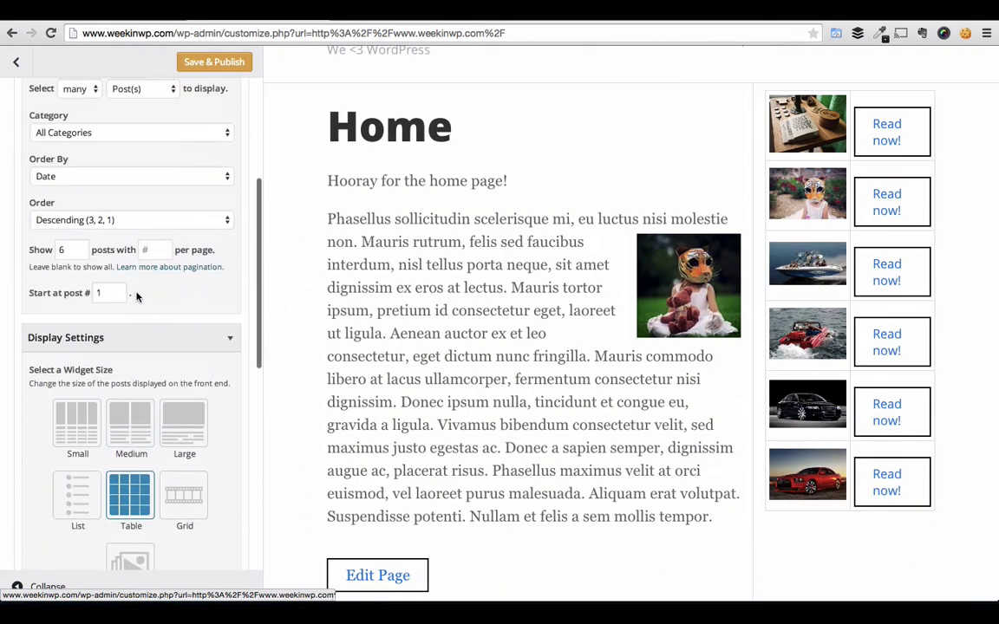
{"action": "scroll", "coordinate": [119, 121], "scroll_direction": "up", "scroll_amount": 2}
{"action": "left_click", "coordinate": [52, 244]}
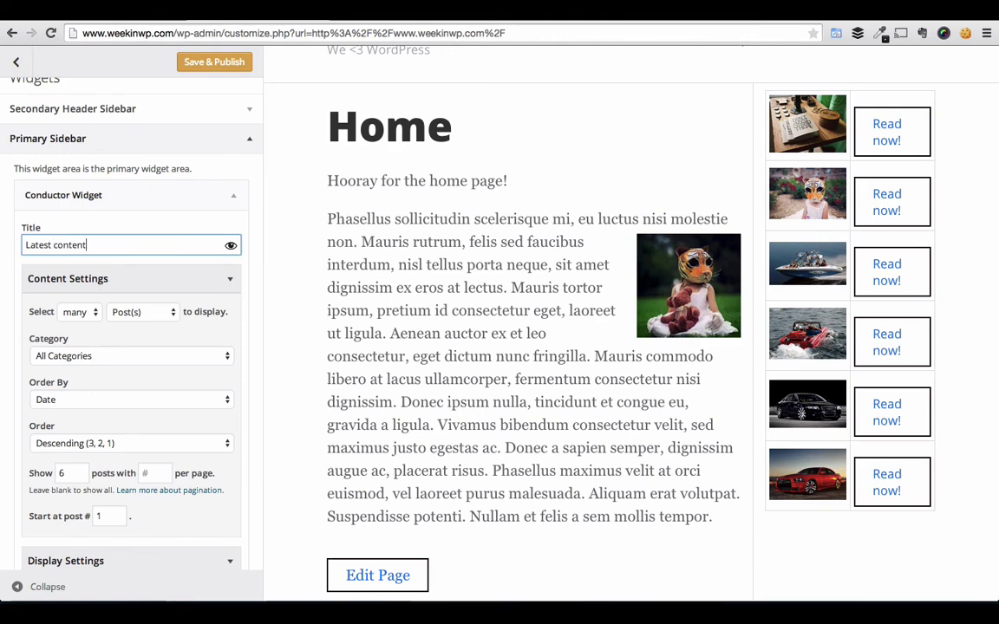
Preview the home page at full width and examine the titled Latest content widget beside the page text
{"action": "left_click", "coordinate": [18, 589]}
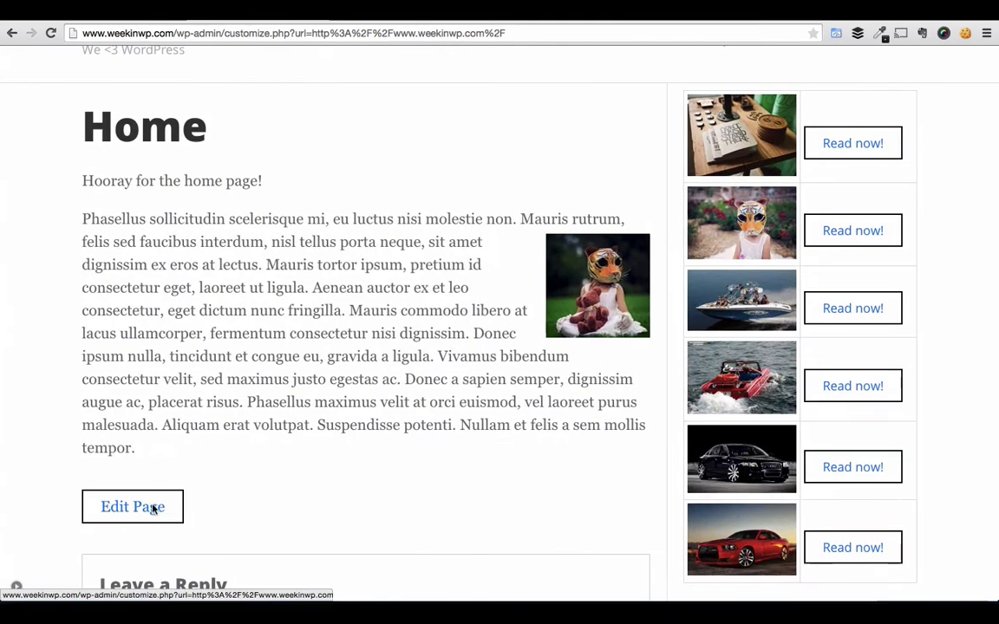
{"action": "scroll", "coordinate": [475, 334], "scroll_direction": "up", "scroll_amount": 2}
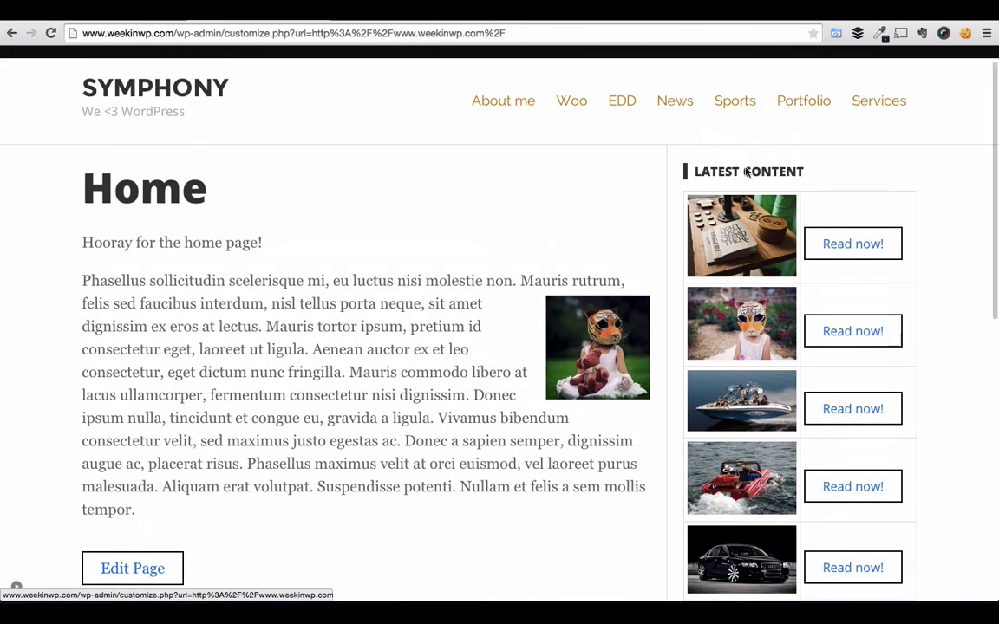
{"action": "scroll", "coordinate": [573, 199], "scroll_direction": "down", "scroll_amount": 1}
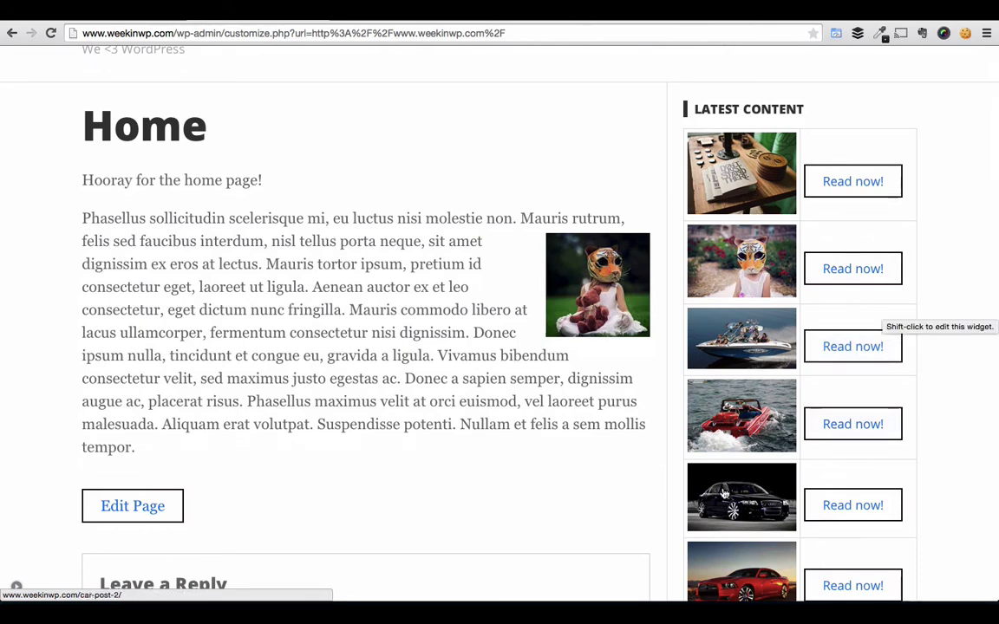
{"action": "scroll", "coordinate": [724, 492], "scroll_direction": "down", "scroll_amount": 6}
{"action": "scroll", "coordinate": [757, 211], "scroll_direction": "up", "scroll_amount": 5}
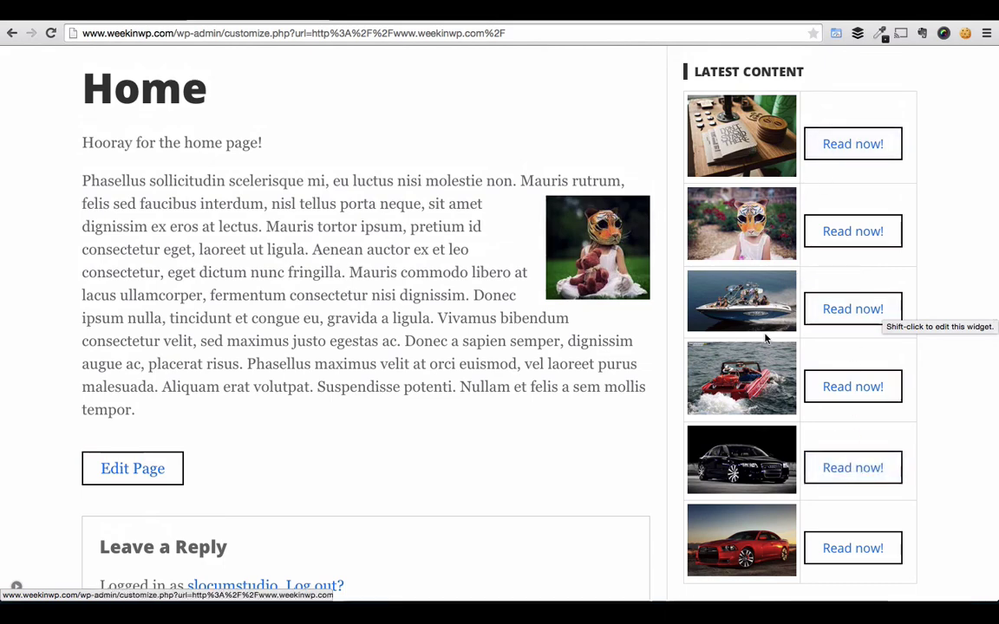
{"action": "scroll", "coordinate": [715, 299], "scroll_direction": "up", "scroll_amount": 1}
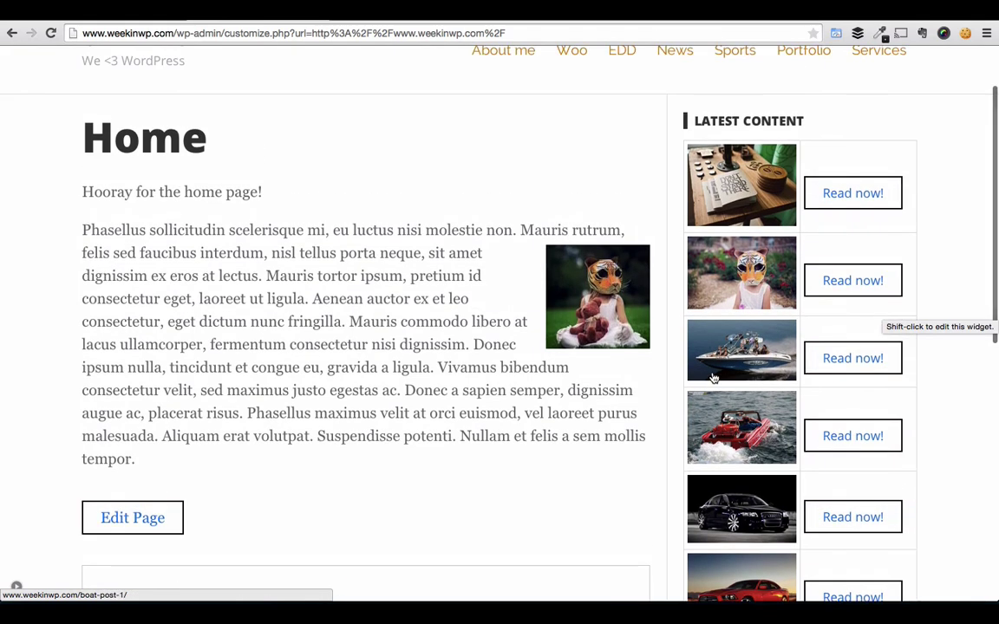
{"action": "scroll", "coordinate": [713, 377], "scroll_direction": "up", "scroll_amount": 1}
{"action": "scroll", "coordinate": [731, 344], "scroll_direction": "down", "scroll_amount": 3}
{"action": "scroll", "coordinate": [459, 330], "scroll_direction": "up", "scroll_amount": 2}
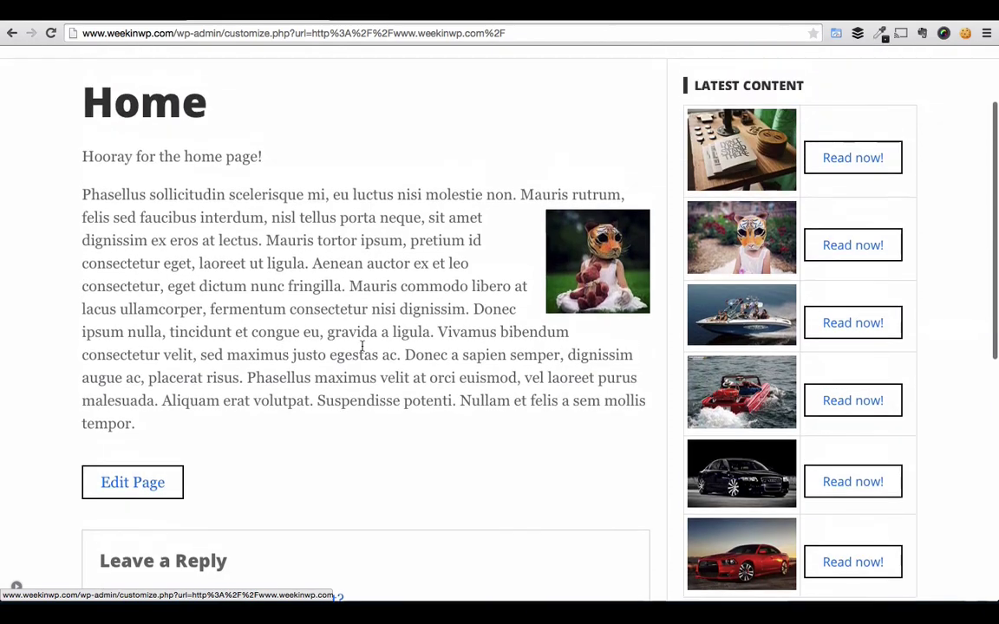
{"action": "scroll", "coordinate": [363, 346], "scroll_direction": "up", "scroll_amount": 2}
{"action": "scroll", "coordinate": [319, 296], "scroll_direction": "up", "scroll_amount": 1}
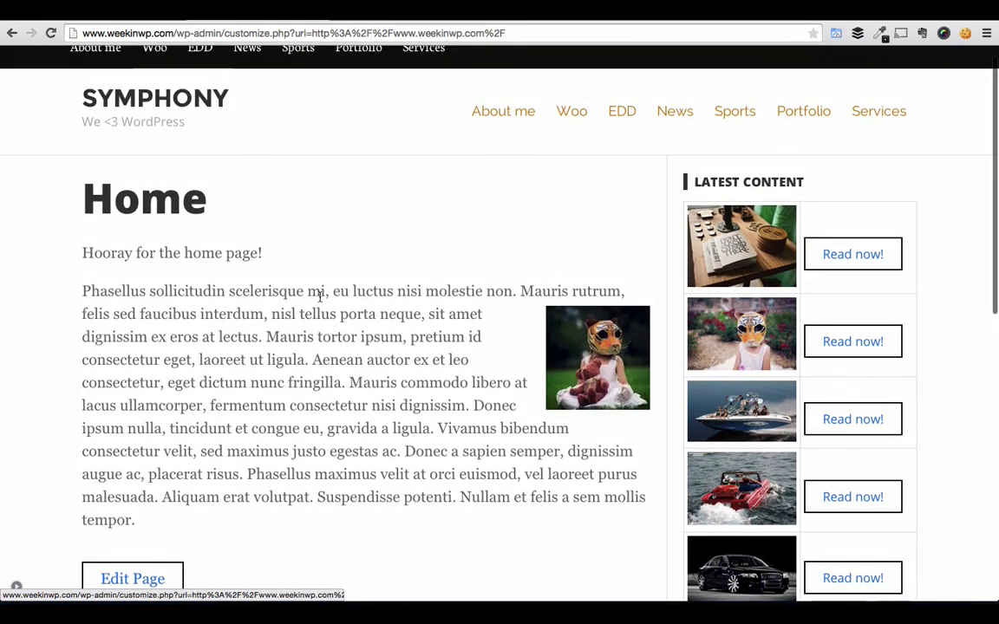
Return from the widget settings to Conductor Layouts and set the Front Page to wide content with one right-hand sidebar
{"action": "left_click", "coordinate": [17, 586]}
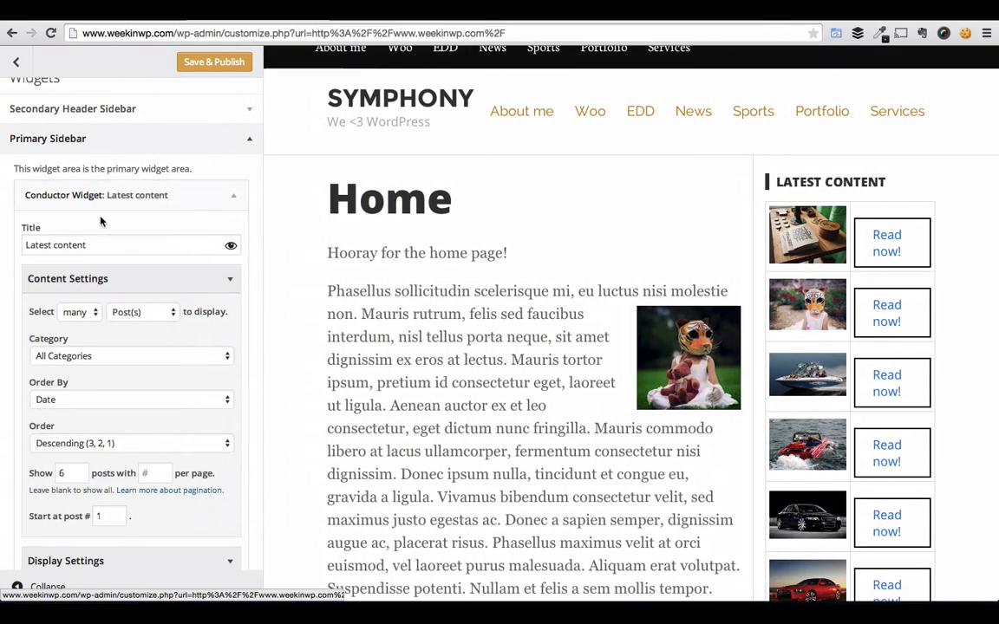
{"action": "left_click", "coordinate": [232, 195]}
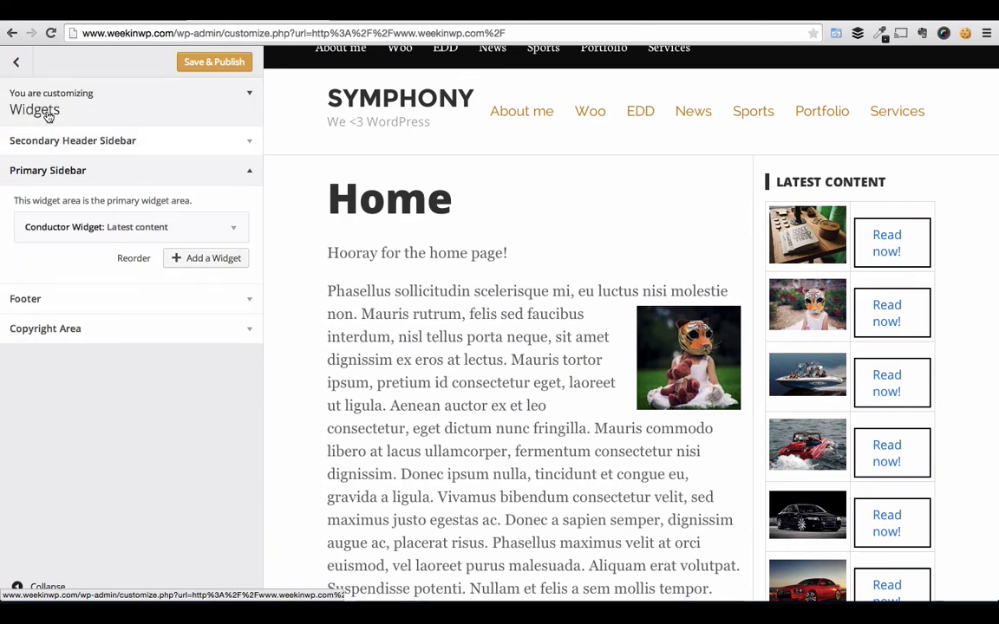
{"action": "left_click", "coordinate": [14, 60]}
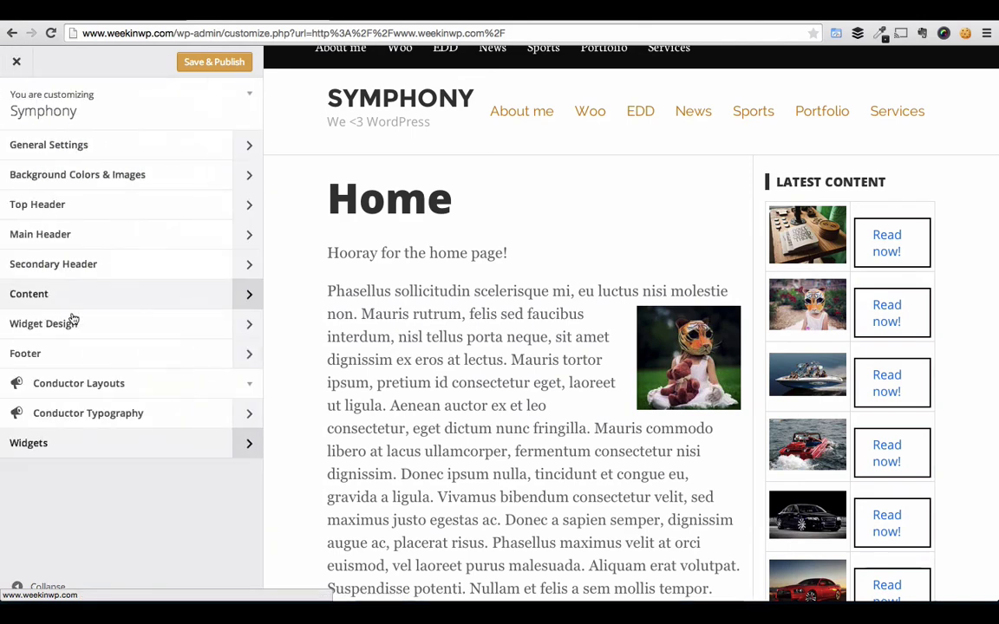
{"action": "left_click", "coordinate": [216, 389]}
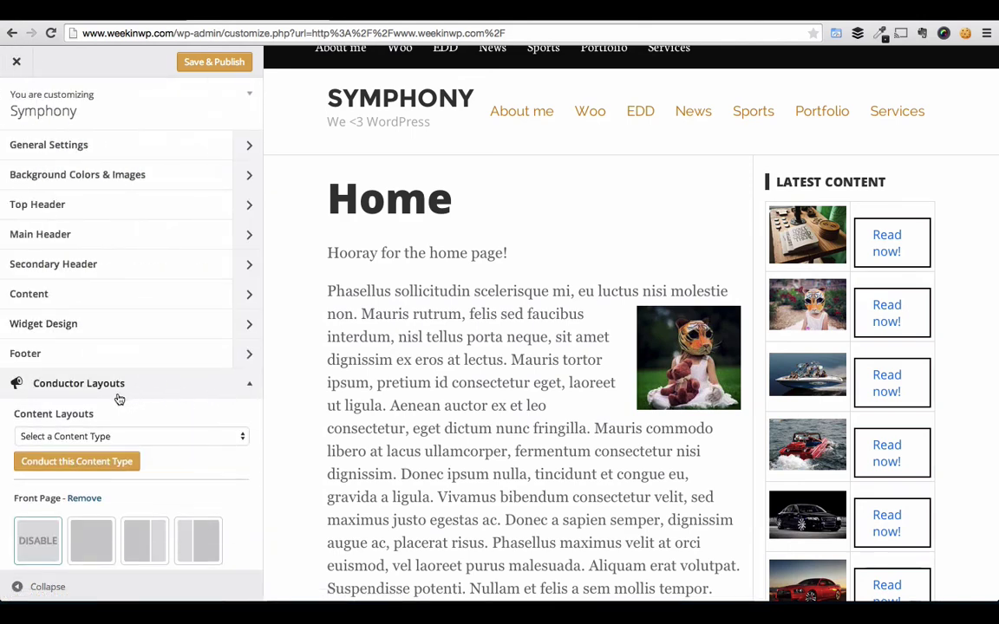
{"action": "left_click", "coordinate": [139, 548]}
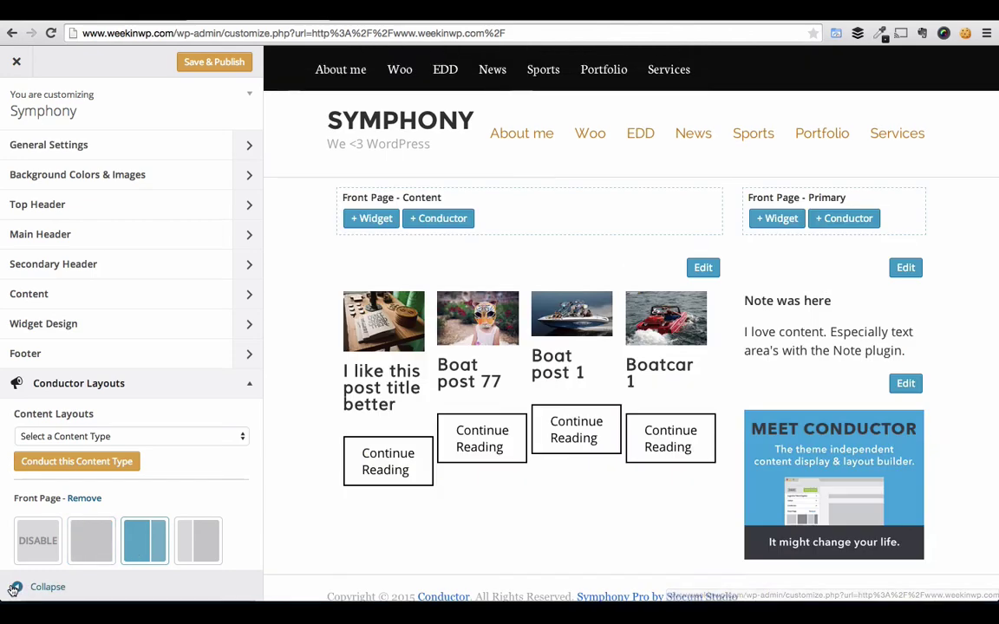
Preview the Conductor front page layout at full width, checking its content and primary widget areas
{"action": "left_click", "coordinate": [19, 588]}
{"action": "scroll", "coordinate": [190, 508], "scroll_direction": "down", "scroll_amount": 2}
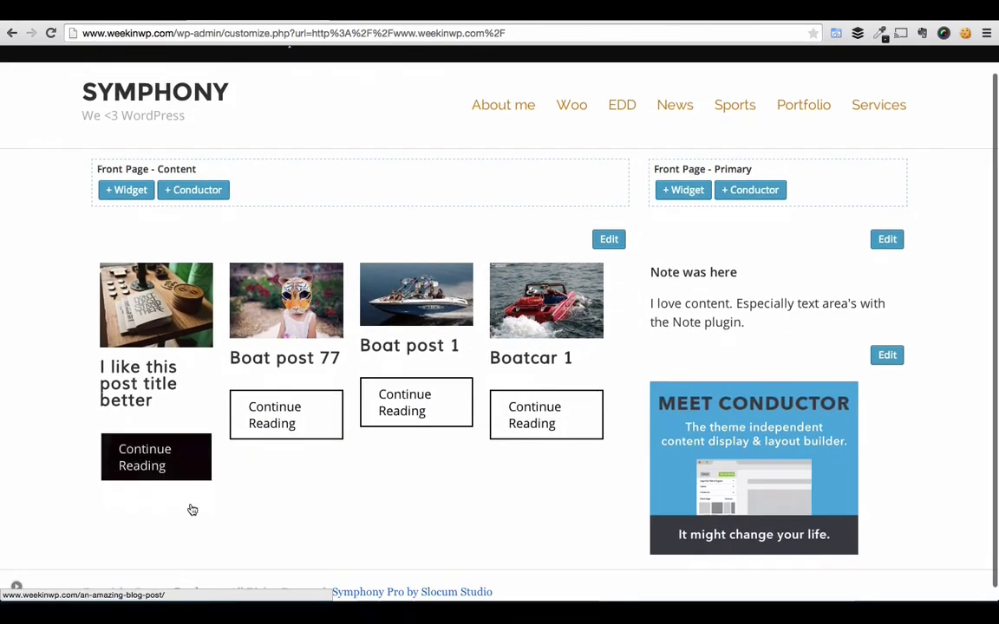
{"action": "right_click", "coordinate": [333, 492]}
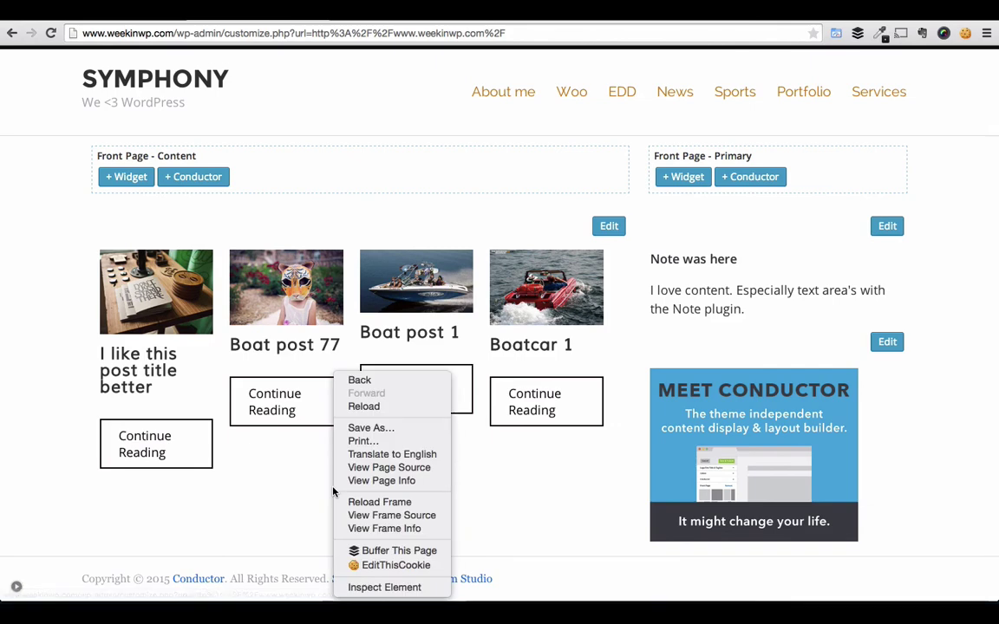
{"action": "left_click", "coordinate": [252, 483]}
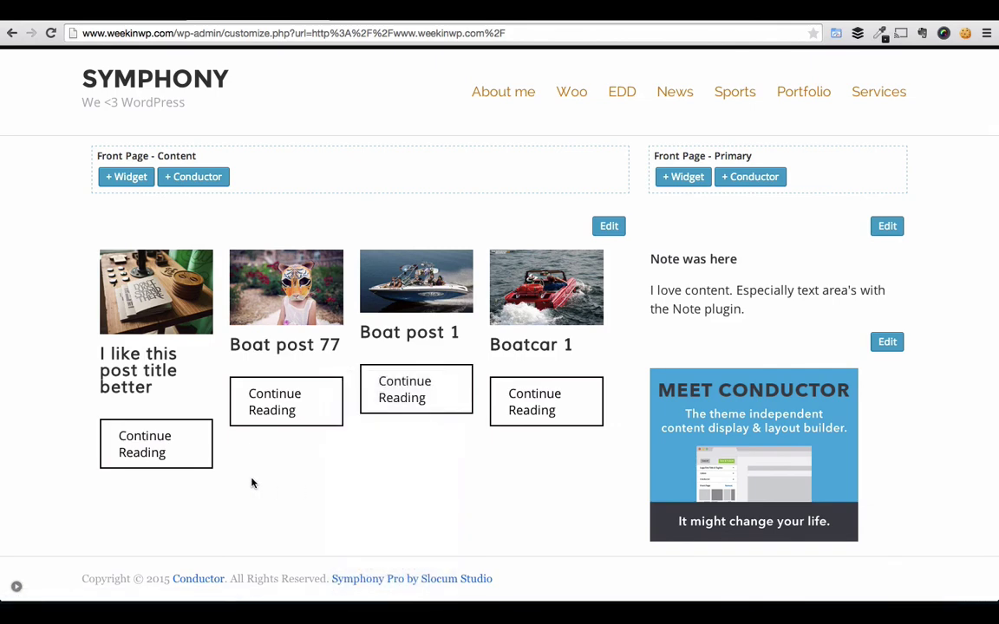